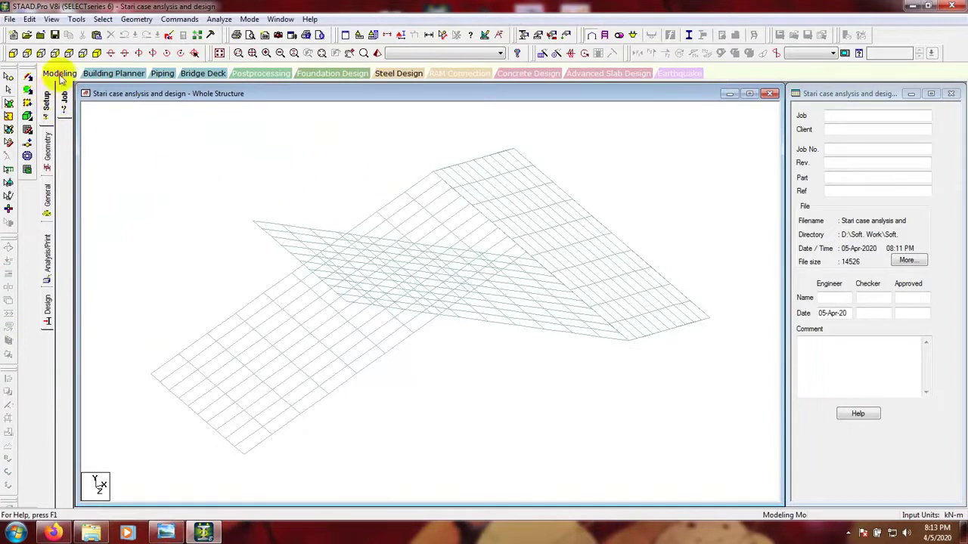
Step: Delete the two stray nodes on the outer edge of the landing, between the regular mesh nodes near its middle
{"action": "left_click", "coordinate": [46, 157]}
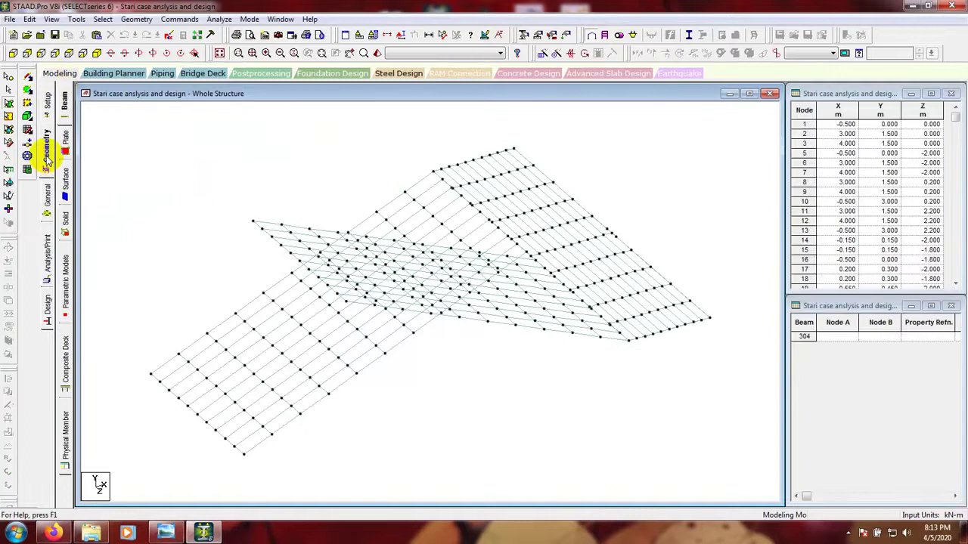
{"action": "left_click_drag", "start_coordinate": [513, 405], "coordinate": [521, 395]}
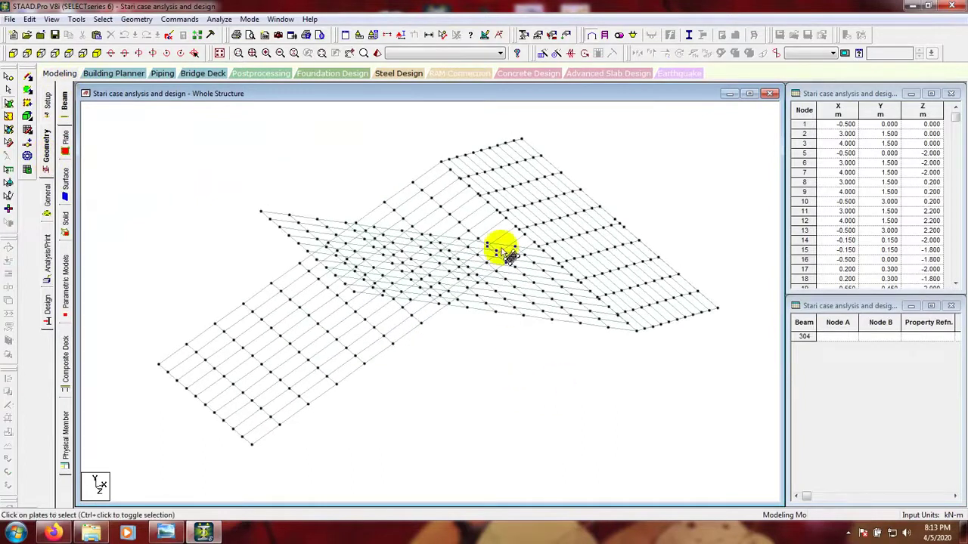
{"action": "scroll", "coordinate": [501, 216], "scroll_direction": "up", "scroll_amount": 3}
{"action": "scroll", "coordinate": [501, 388], "scroll_direction": "down", "scroll_amount": 2}
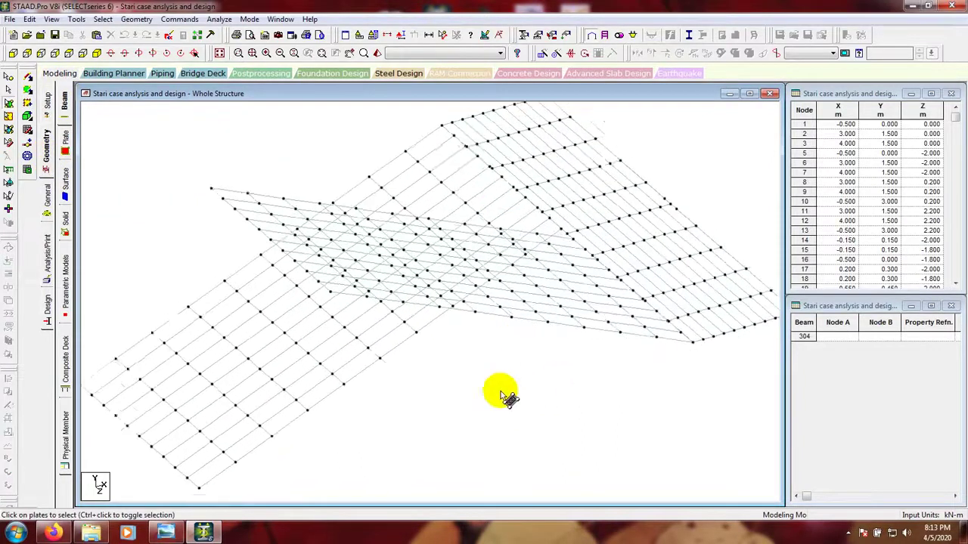
{"action": "scroll", "coordinate": [653, 206], "scroll_direction": "up", "scroll_amount": 2}
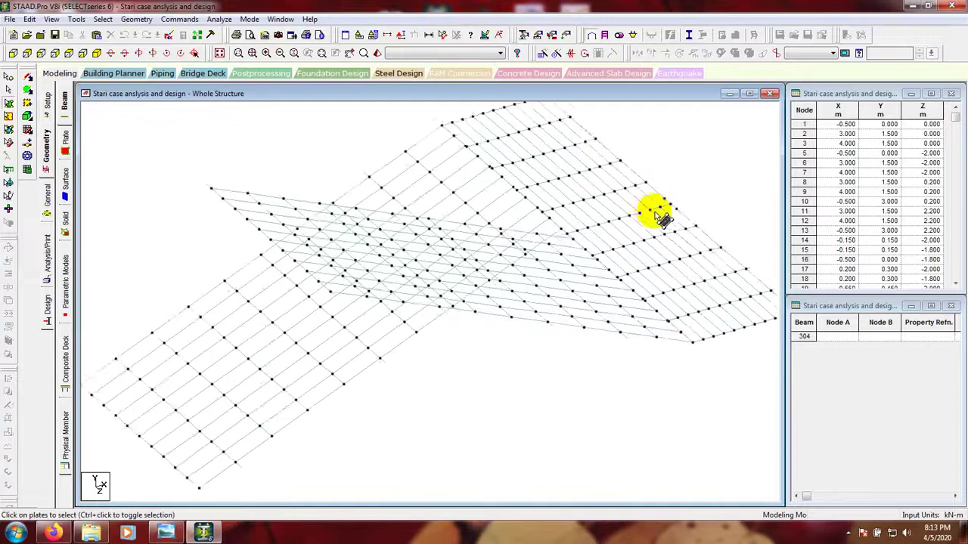
{"action": "middle_click_drag", "start_coordinate": [720, 192], "coordinate": [612, 243]}
{"action": "scroll", "coordinate": [590, 244], "scroll_direction": "up", "scroll_amount": 1}
{"action": "scroll", "coordinate": [590, 245], "scroll_direction": "up", "scroll_amount": 1}
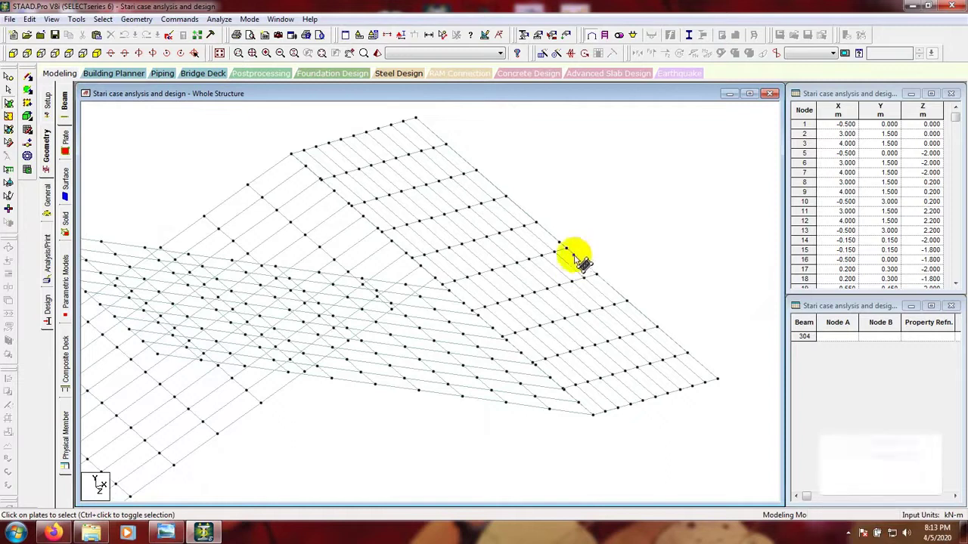
{"action": "left_click", "coordinate": [9, 77]}
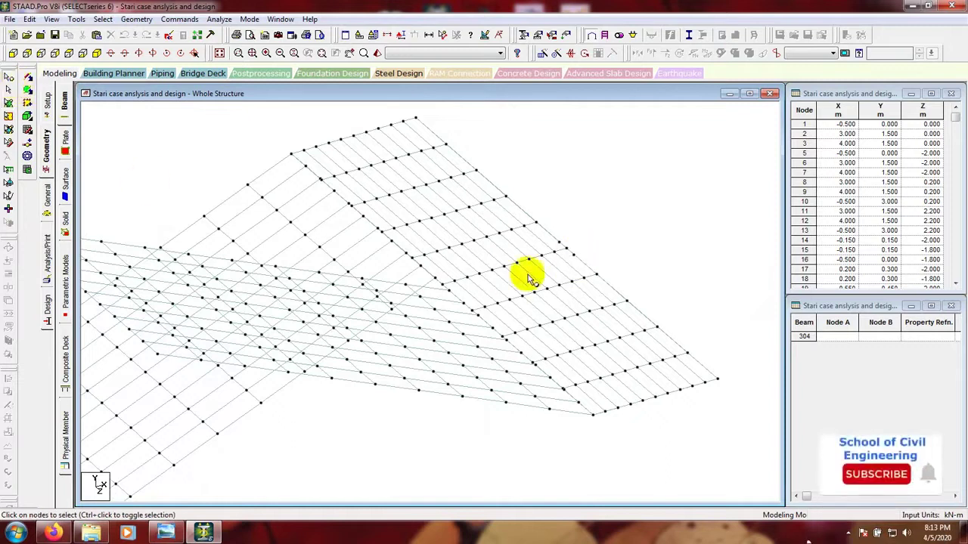
{"action": "left_click", "coordinate": [572, 259]}
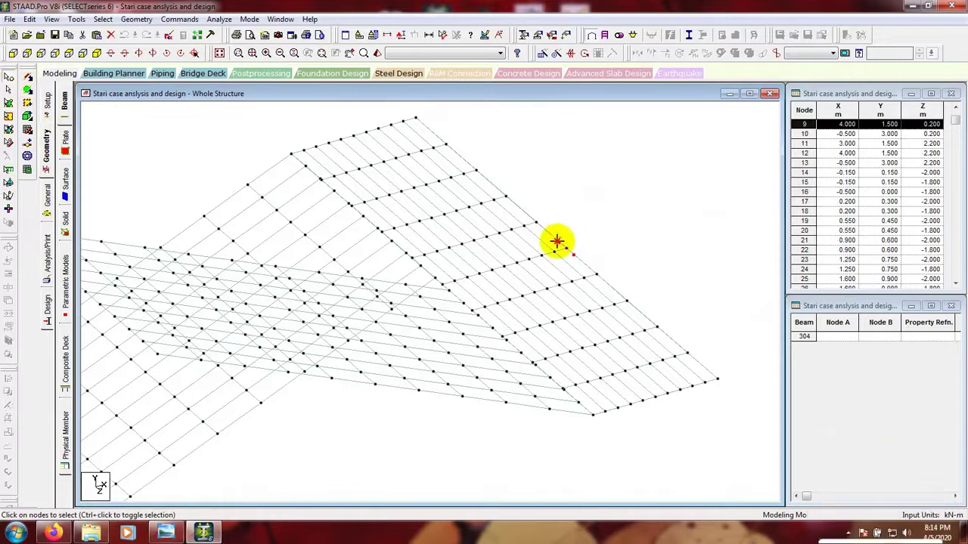
{"action": "left_click", "coordinate": [556, 243], "text": "ctrl"}
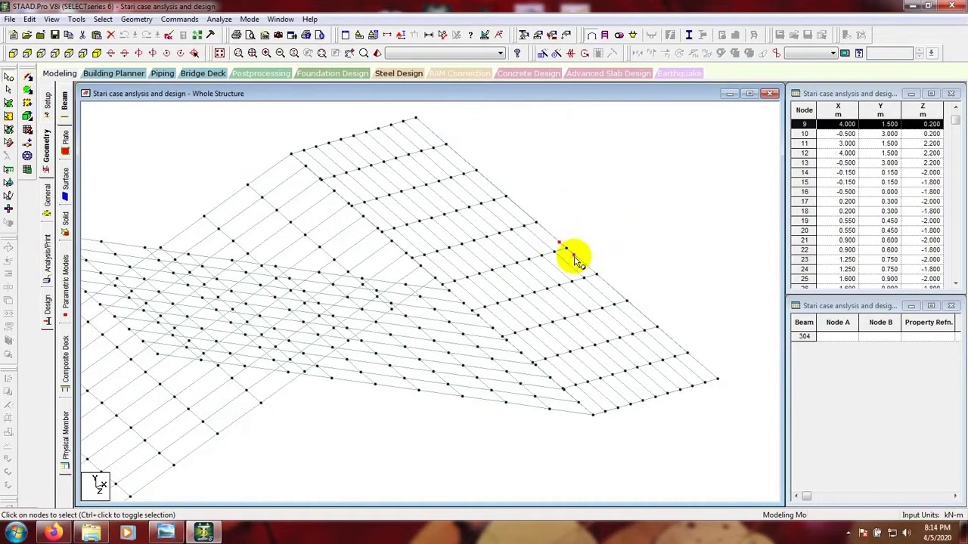
{"action": "key", "text": "Delete"}
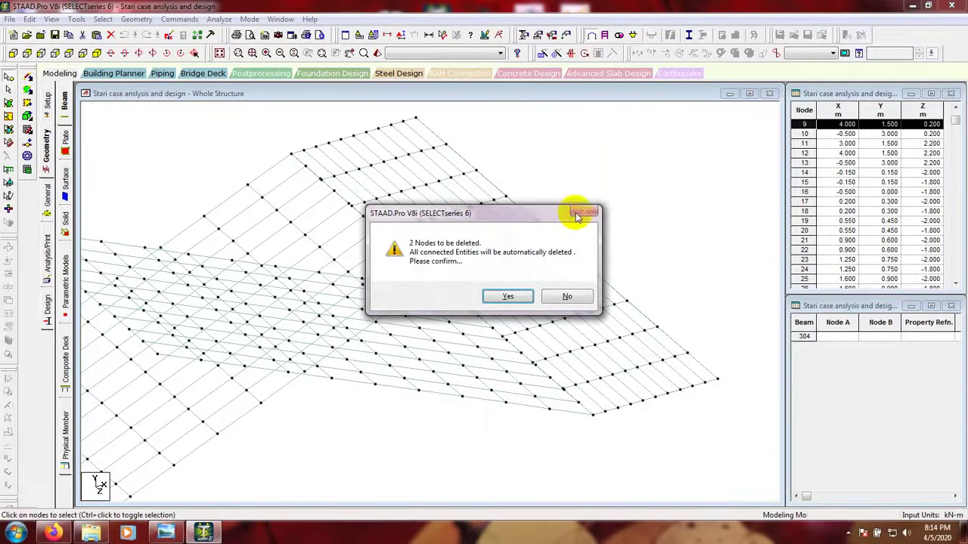
{"action": "left_click", "coordinate": [507, 296]}
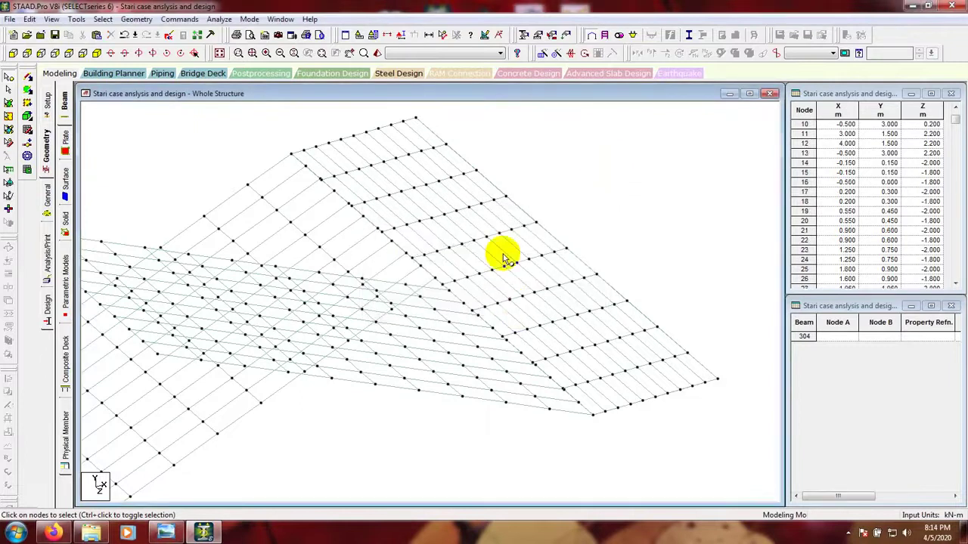
Step: In plan view, select all nodes along the landing's outer edge and along the far ends of both stair flights
{"action": "scroll", "coordinate": [563, 214], "scroll_direction": "down", "scroll_amount": 4}
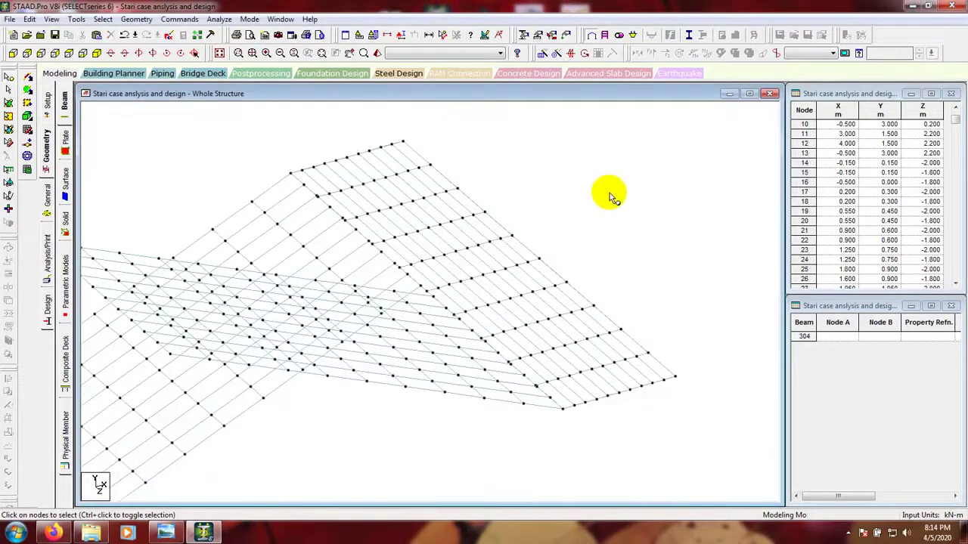
{"action": "middle_click_drag", "start_coordinate": [610, 194], "coordinate": [674, 188]}
{"action": "scroll", "coordinate": [411, 263], "scroll_direction": "down", "scroll_amount": 1}
{"action": "scroll", "coordinate": [406, 265], "scroll_direction": "down", "scroll_amount": 2}
{"action": "middle_click_drag", "start_coordinate": [366, 292], "coordinate": [433, 275]}
{"action": "scroll", "coordinate": [427, 260], "scroll_direction": "down", "scroll_amount": 2}
{"action": "scroll", "coordinate": [428, 264], "scroll_direction": "down", "scroll_amount": 1}
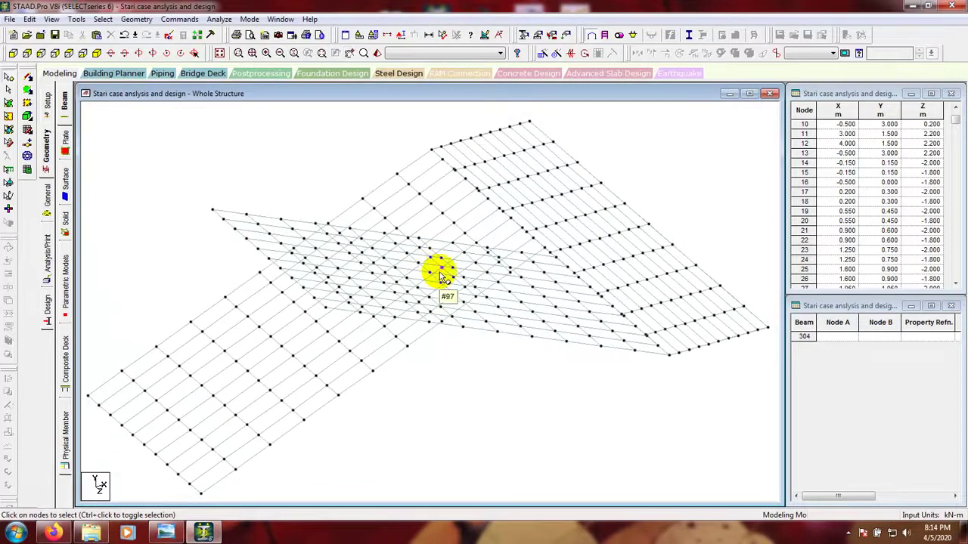
{"action": "left_click", "coordinate": [69, 54]}
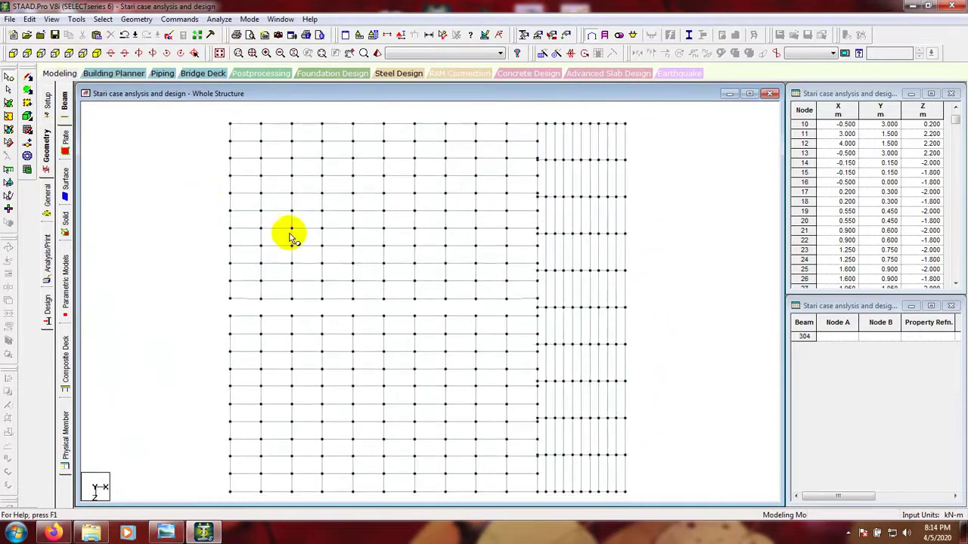
{"action": "middle_click_drag", "start_coordinate": [646, 205], "coordinate": [644, 206]}
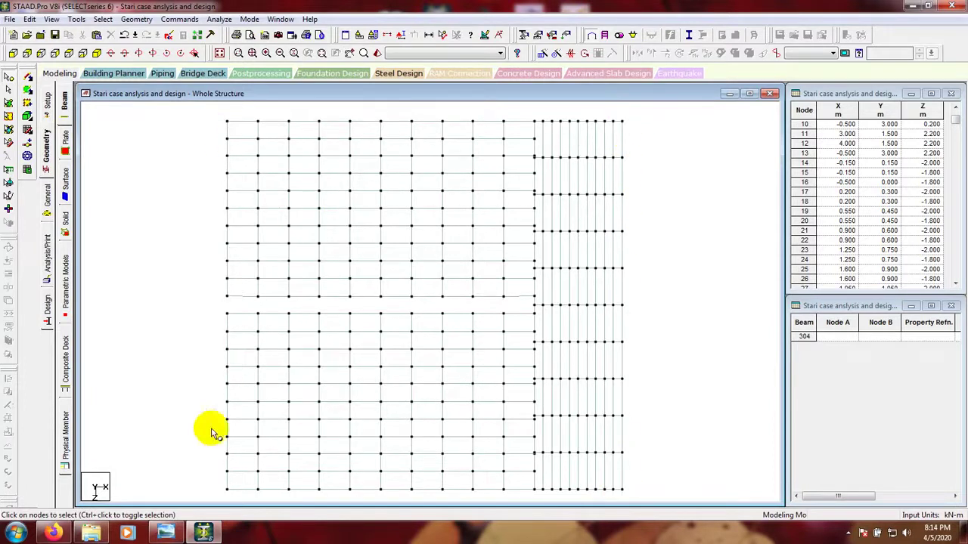
{"action": "left_click", "coordinate": [9, 78]}
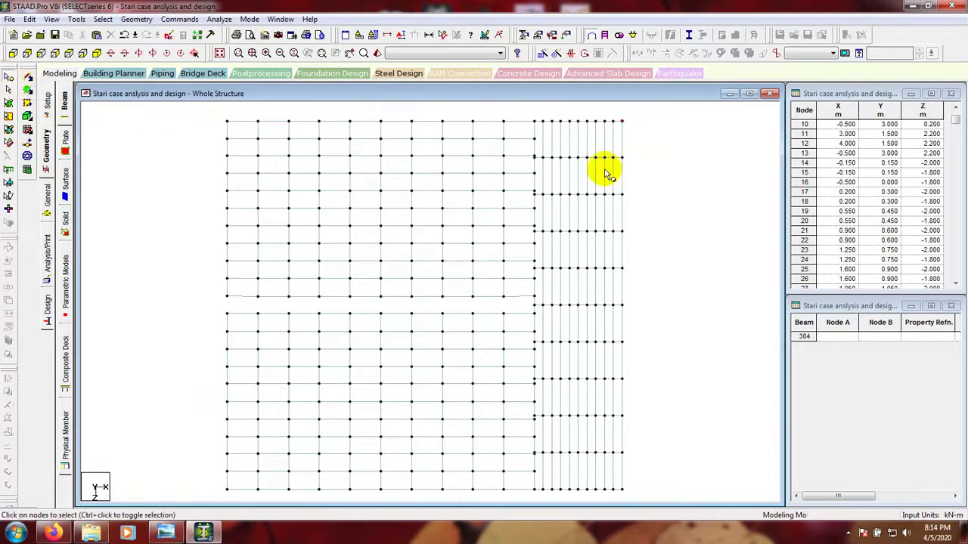
{"action": "left_click", "coordinate": [621, 121]}
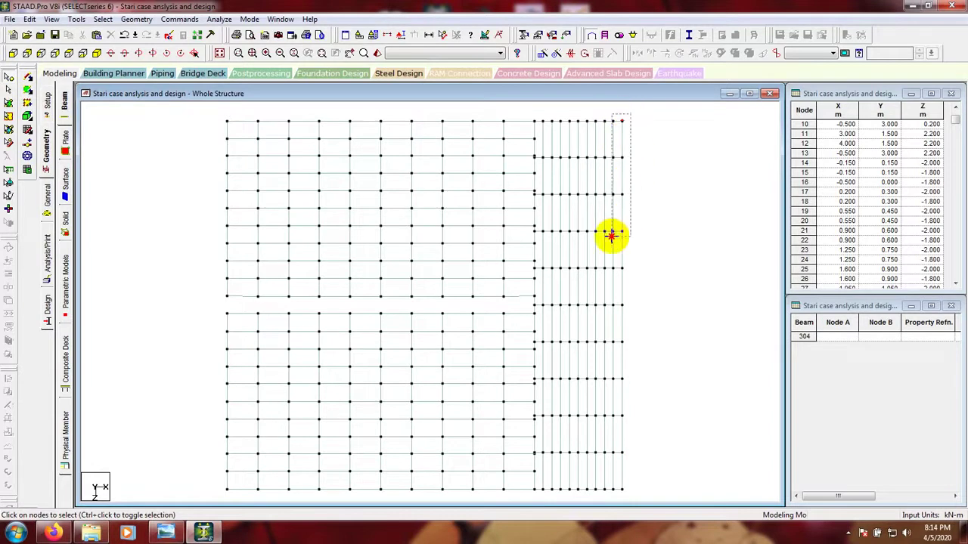
{"action": "left_click_drag", "start_coordinate": [632, 343], "coordinate": [619, 502]}
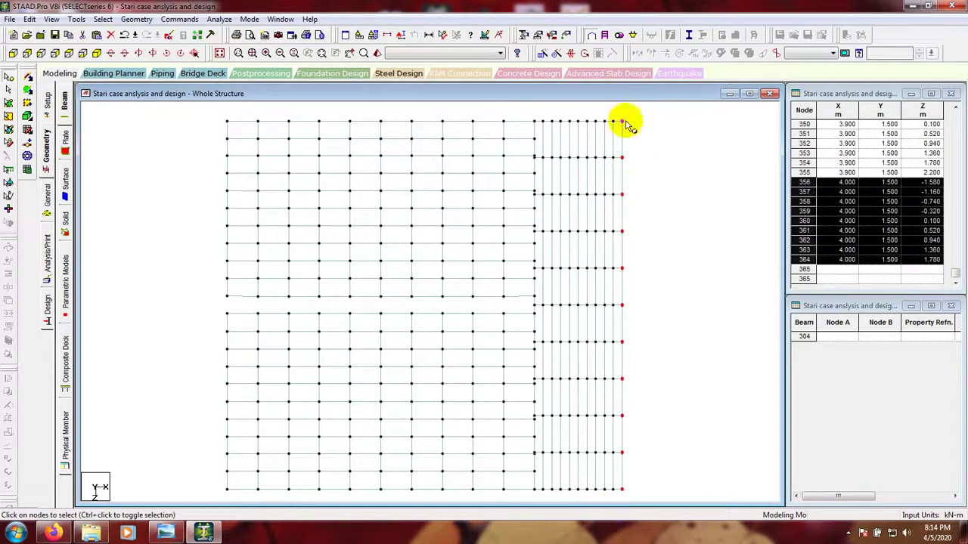
{"action": "left_click_drag", "start_coordinate": [213, 113], "coordinate": [232, 493]}
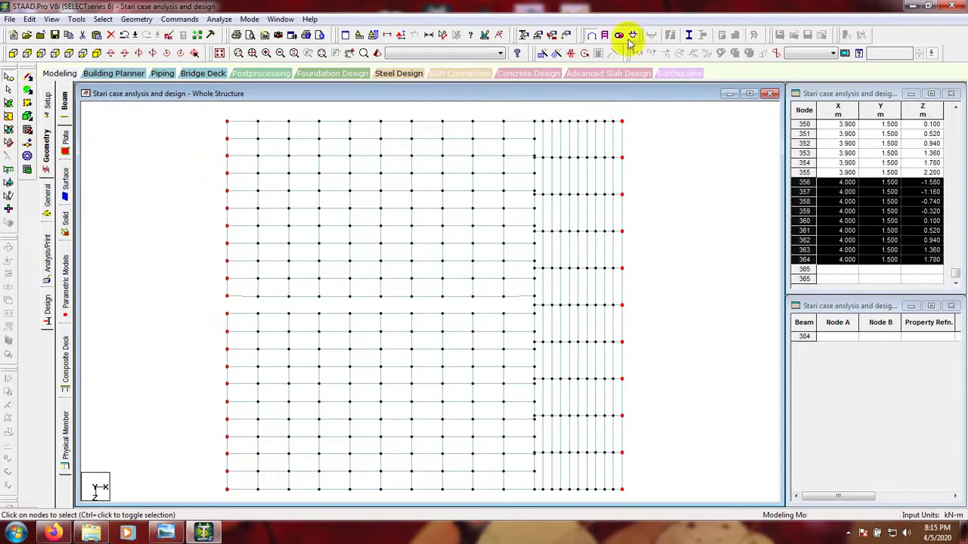
Step: Create a fixed support and assign it to the selected edge nodes
{"action": "left_click", "coordinate": [539, 39]}
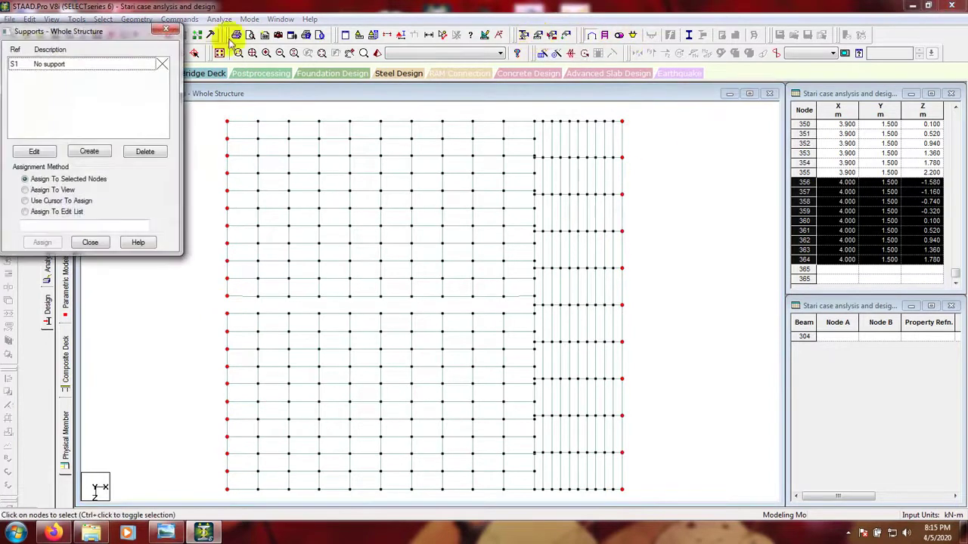
{"action": "left_click_drag", "start_coordinate": [127, 33], "coordinate": [761, 53]}
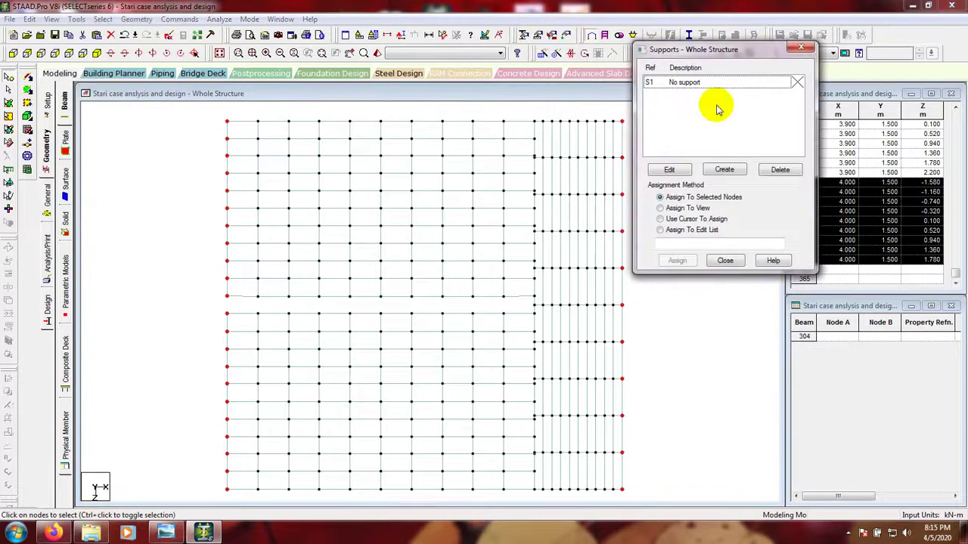
{"action": "left_click", "coordinate": [724, 170]}
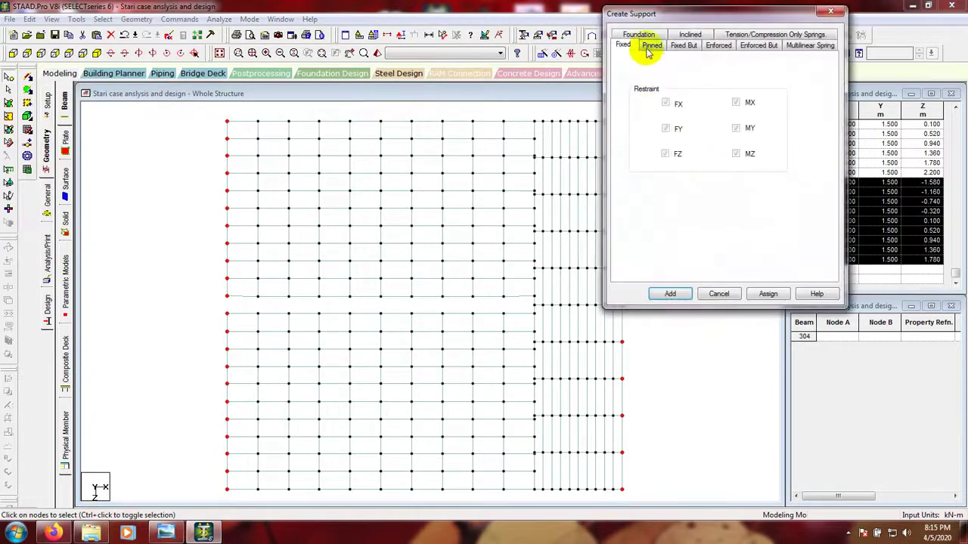
{"action": "left_click", "coordinate": [768, 295]}
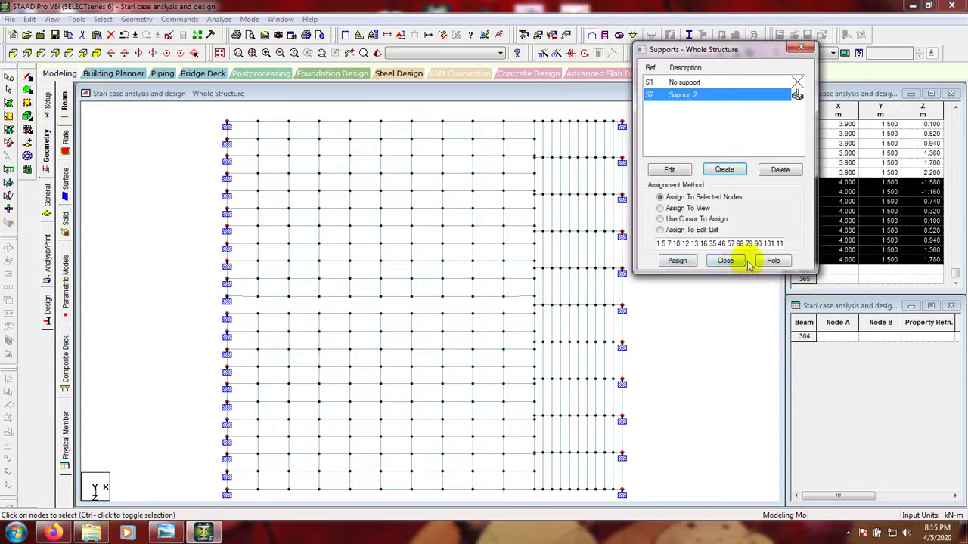
{"action": "left_click", "coordinate": [724, 261]}
{"action": "scroll", "coordinate": [259, 143], "scroll_direction": "down", "scroll_amount": 1}
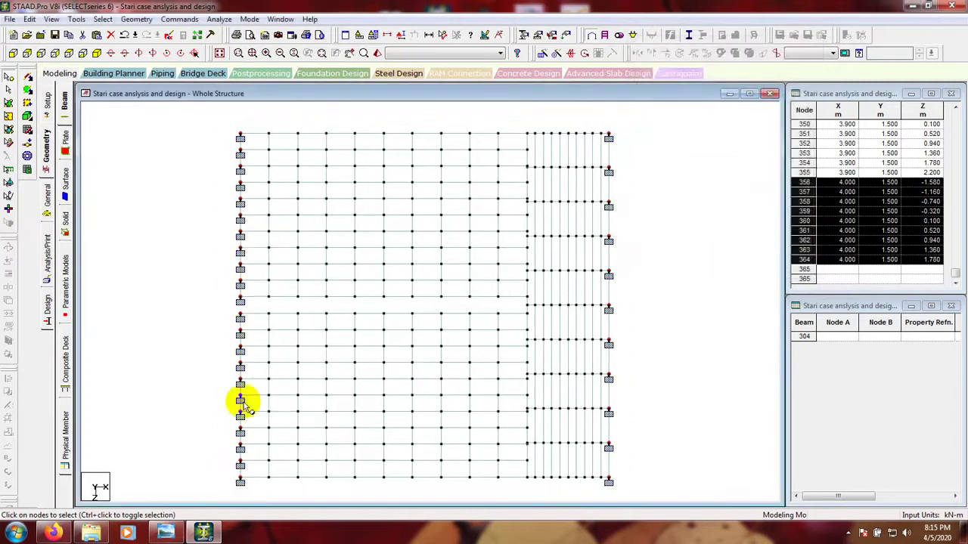
{"action": "scroll", "coordinate": [245, 399], "scroll_direction": "down", "scroll_amount": 1}
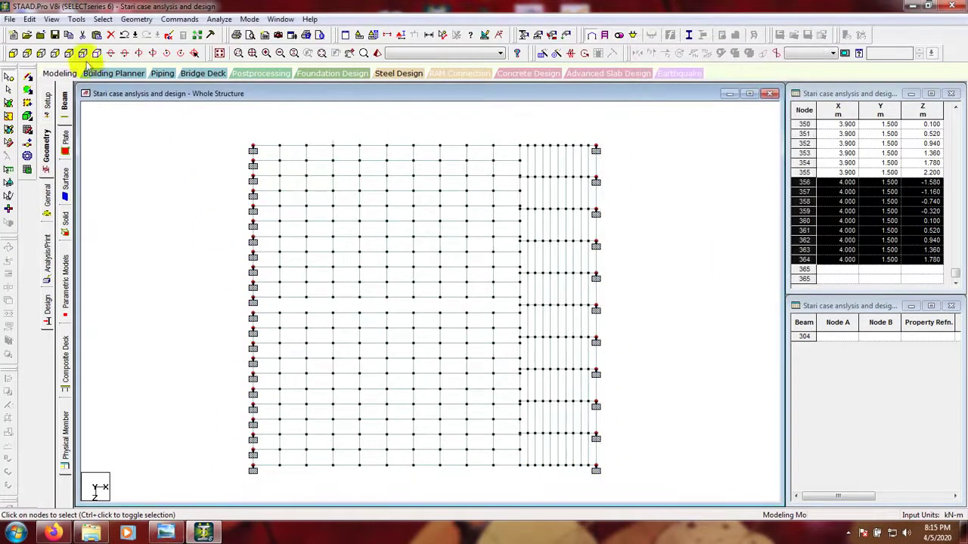
Step: In isometric view, define a concrete plate element thickness of 0.2 m at all four nodes
{"action": "left_click", "coordinate": [94, 53]}
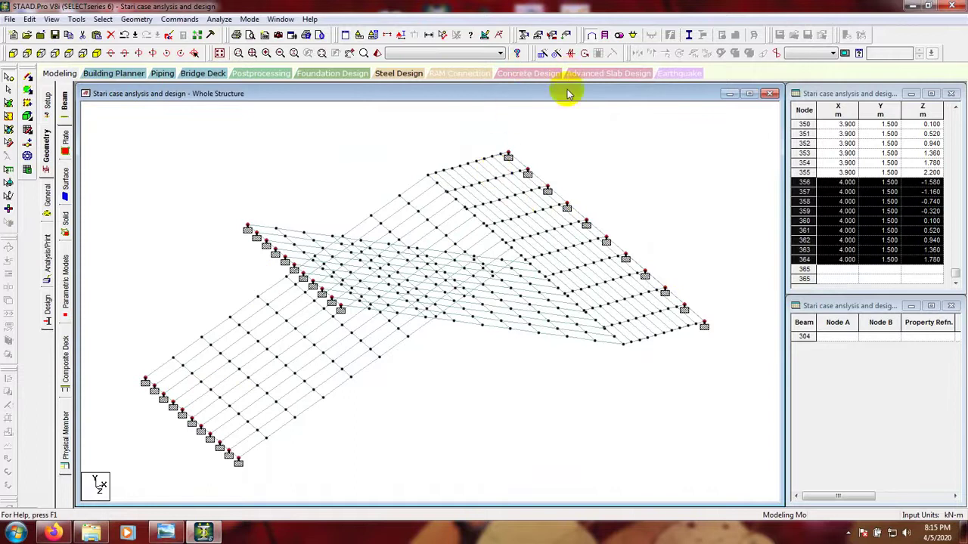
{"action": "left_click", "coordinate": [524, 34]}
{"action": "left_click_drag", "start_coordinate": [126, 31], "coordinate": [843, 69]}
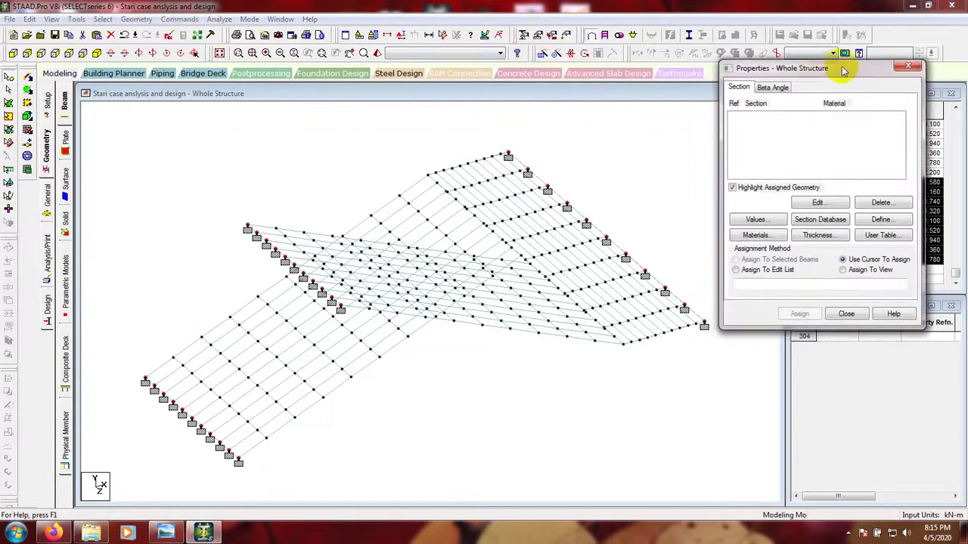
{"action": "left_click", "coordinate": [820, 235]}
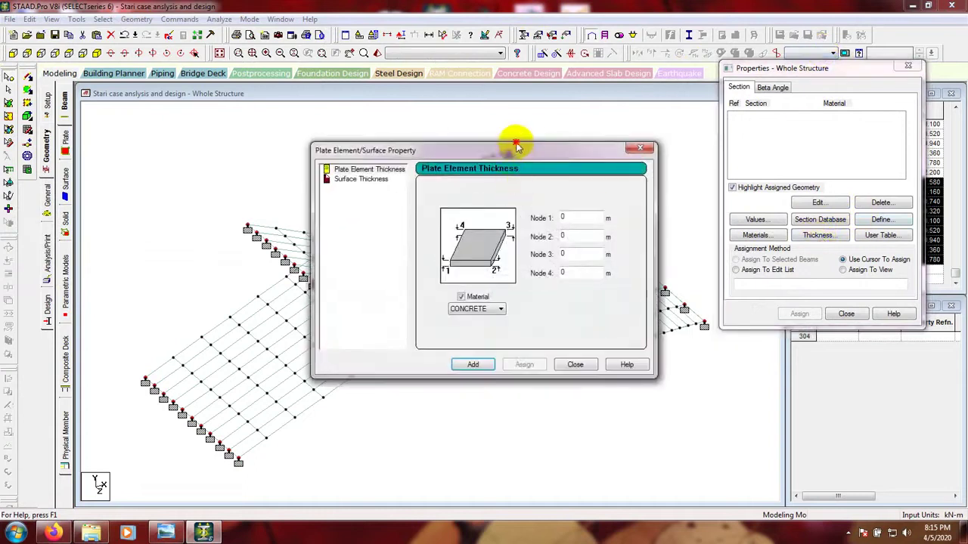
{"action": "left_click_drag", "start_coordinate": [499, 154], "coordinate": [641, 155]}
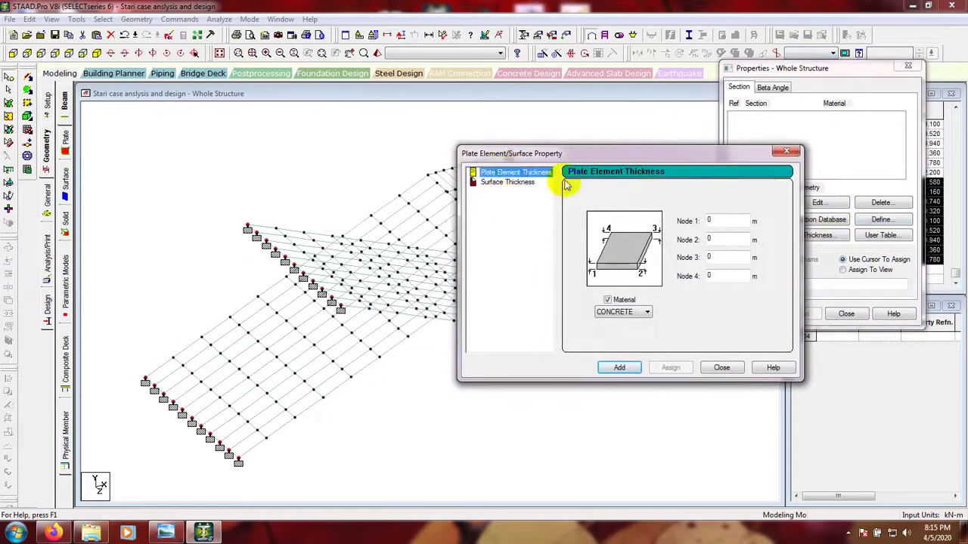
{"action": "left_click", "coordinate": [681, 218]}
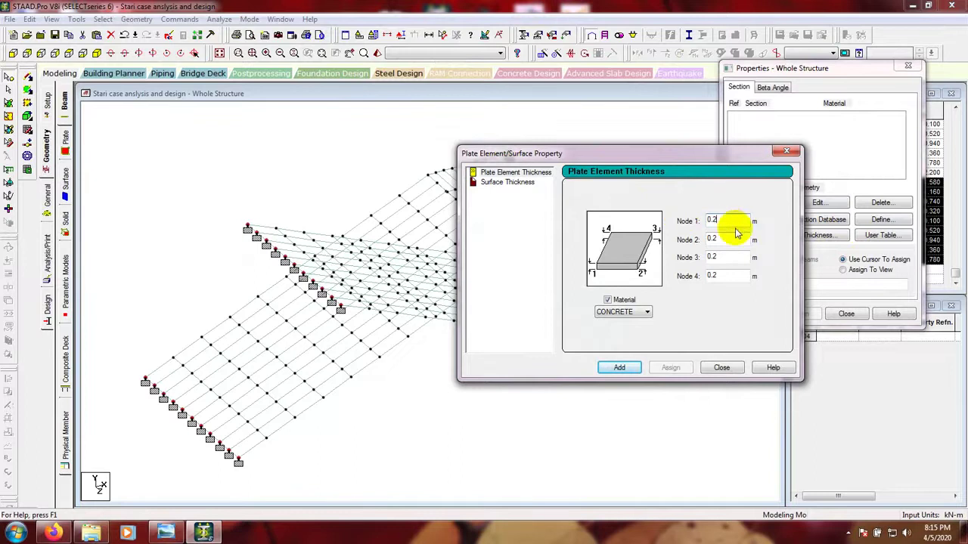
{"action": "left_click", "coordinate": [620, 369]}
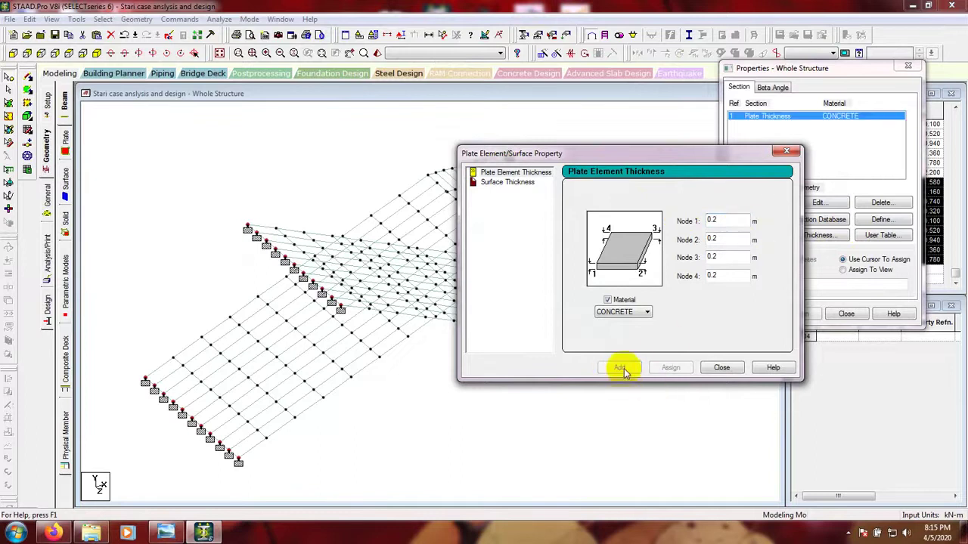
{"action": "left_click", "coordinate": [722, 368]}
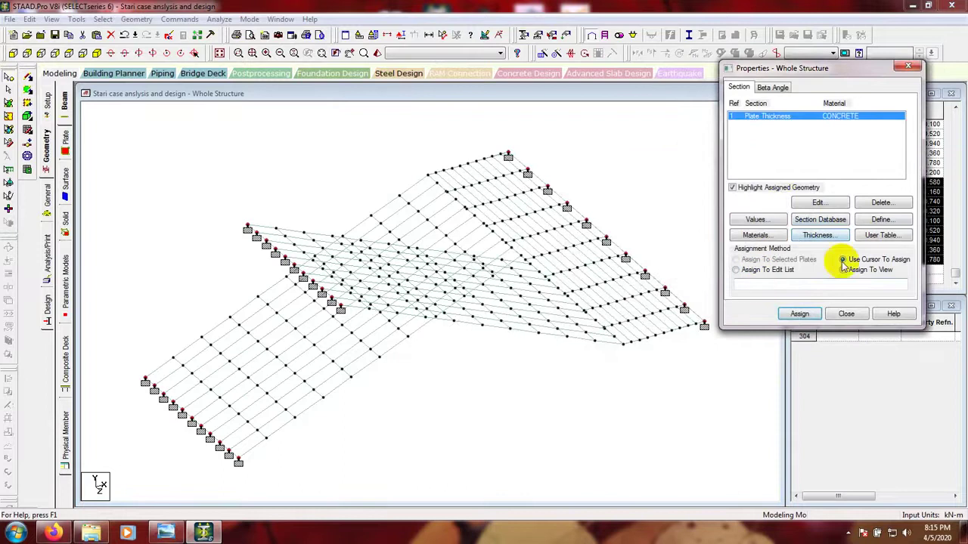
Step: Assign the concrete plate thickness to all plates in the view
{"action": "left_click", "coordinate": [799, 313]}
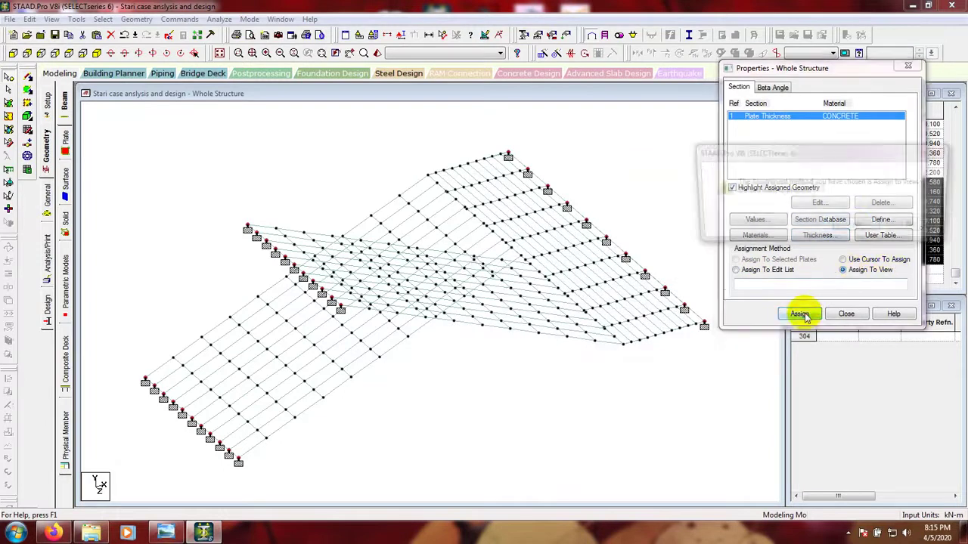
{"action": "left_click", "coordinate": [857, 228]}
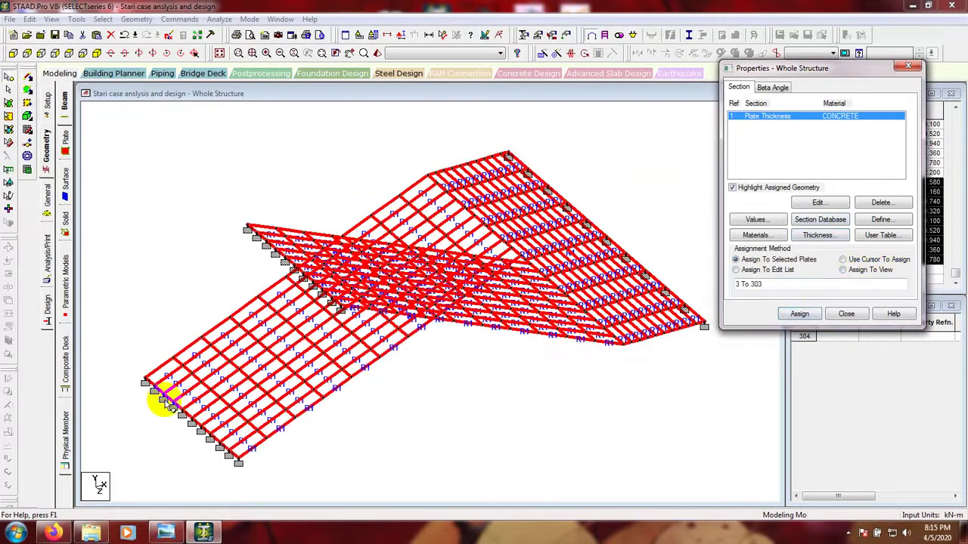
{"action": "left_click", "coordinate": [846, 314]}
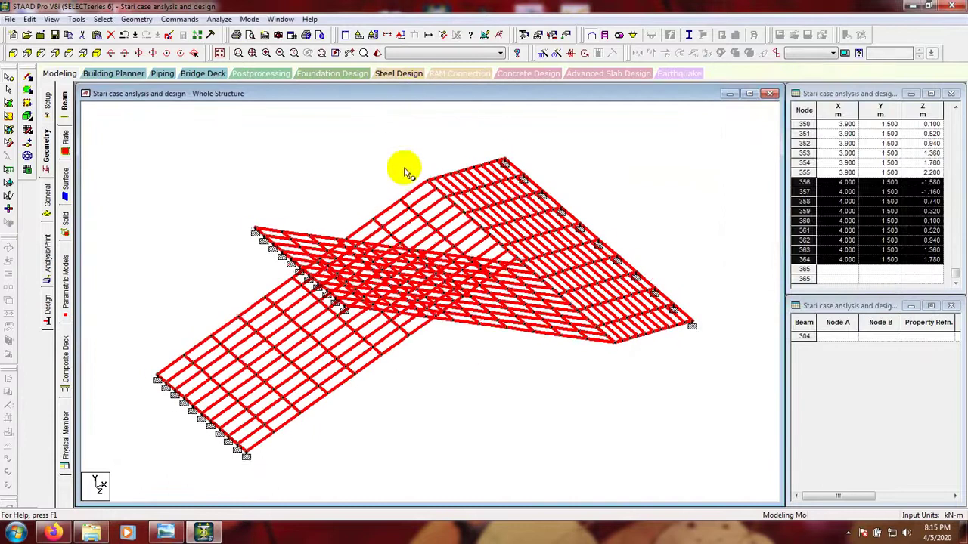
Step: Inspect the staircase slab in a 3D rendered view from several angles, close it and clear the plate selection
{"action": "left_click", "coordinate": [378, 55]}
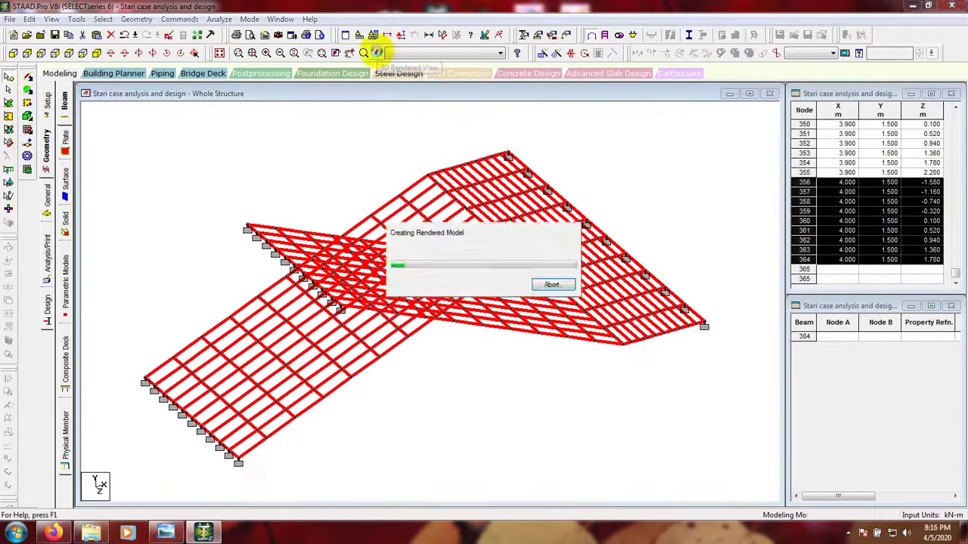
{"action": "left_click_drag", "start_coordinate": [540, 354], "coordinate": [648, 385]}
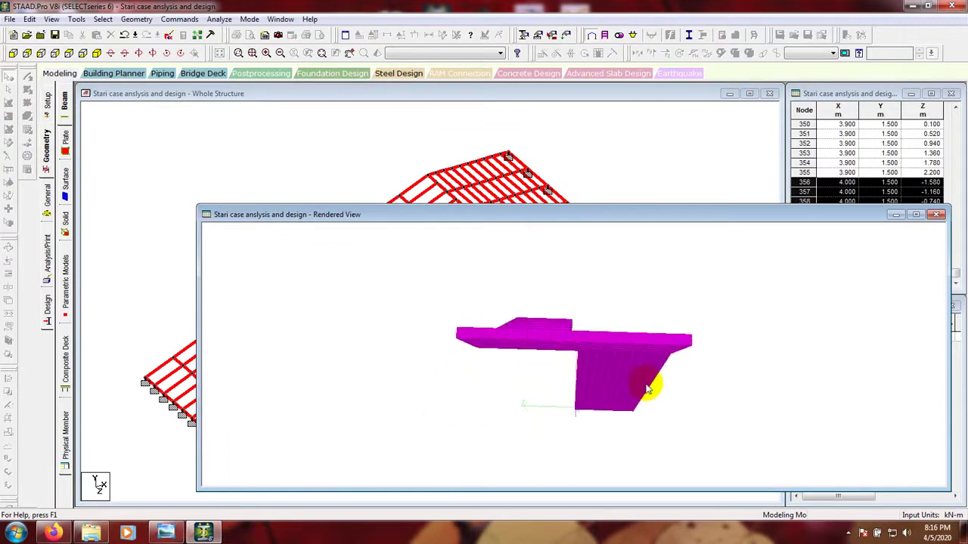
{"action": "left_click_drag", "start_coordinate": [648, 389], "coordinate": [650, 332]}
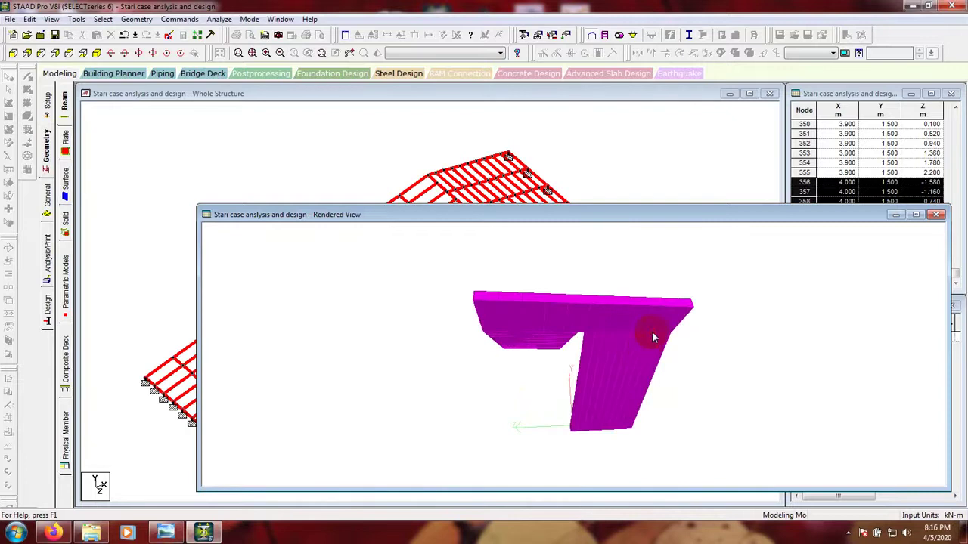
{"action": "left_click", "coordinate": [936, 215]}
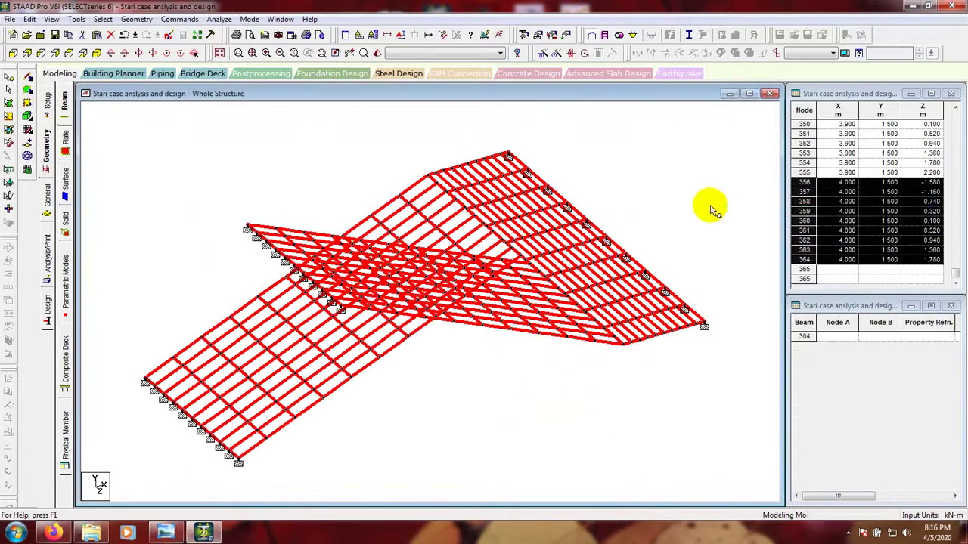
{"action": "left_click", "coordinate": [662, 211]}
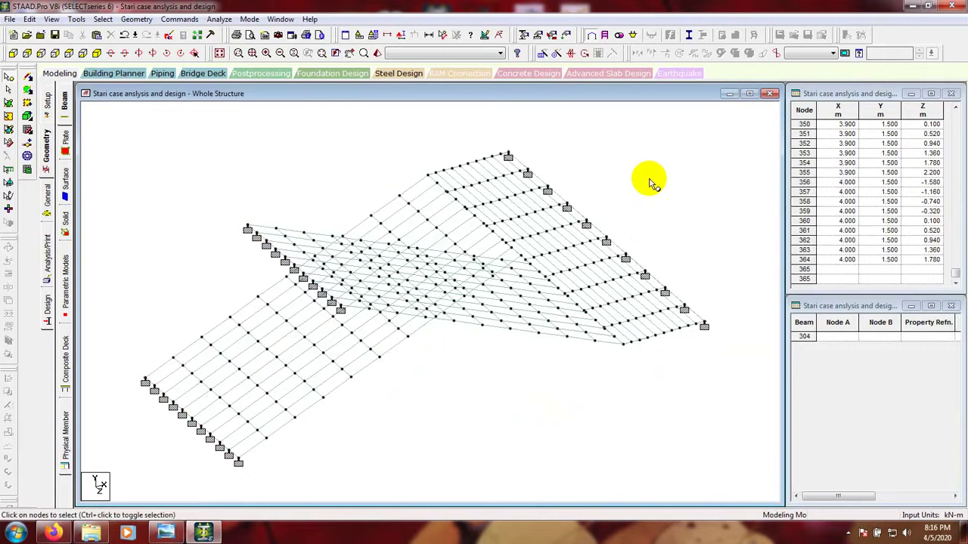
Step: Create two primary load cases, LOAD CASE 1 with loading type Dead and LOAD CASE 2 with loading type Live
{"action": "left_click", "coordinate": [566, 38]}
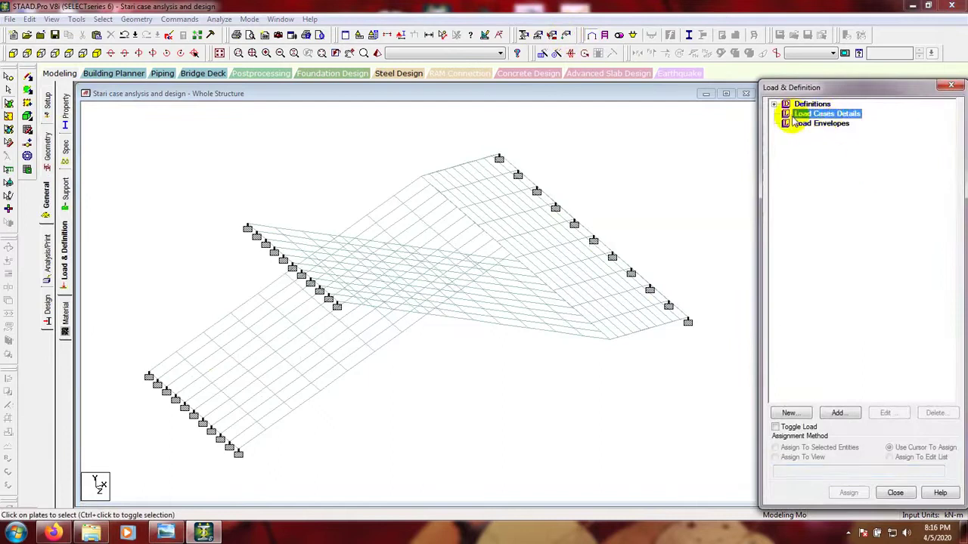
{"action": "left_click", "coordinate": [839, 413]}
{"action": "left_click_drag", "start_coordinate": [501, 121], "coordinate": [742, 78]}
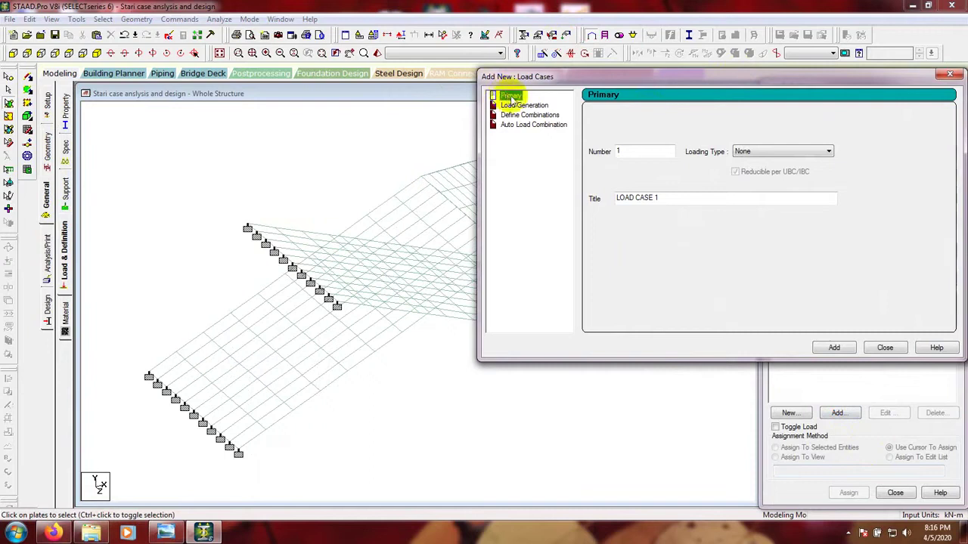
{"action": "left_click", "coordinate": [756, 152]}
{"action": "left_click", "coordinate": [752, 166]}
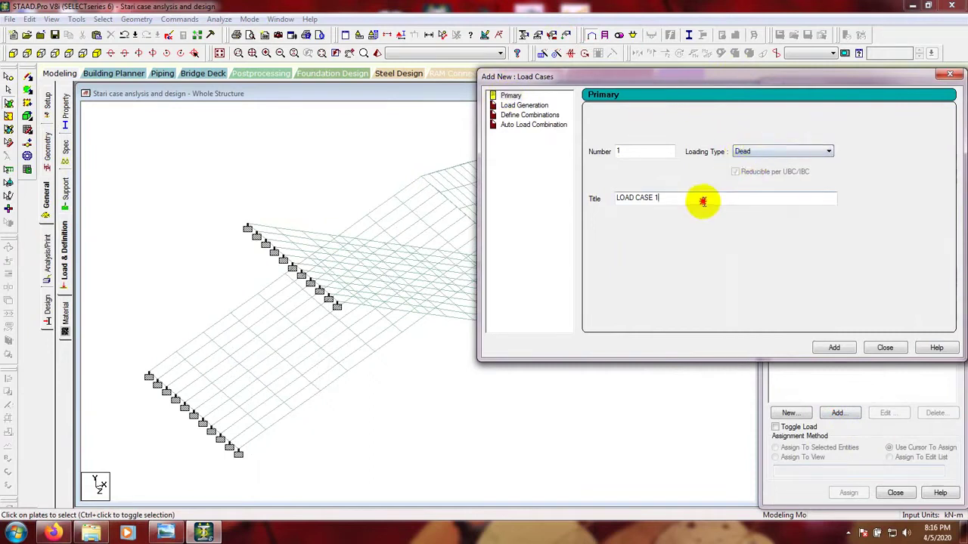
{"action": "left_click", "coordinate": [838, 349]}
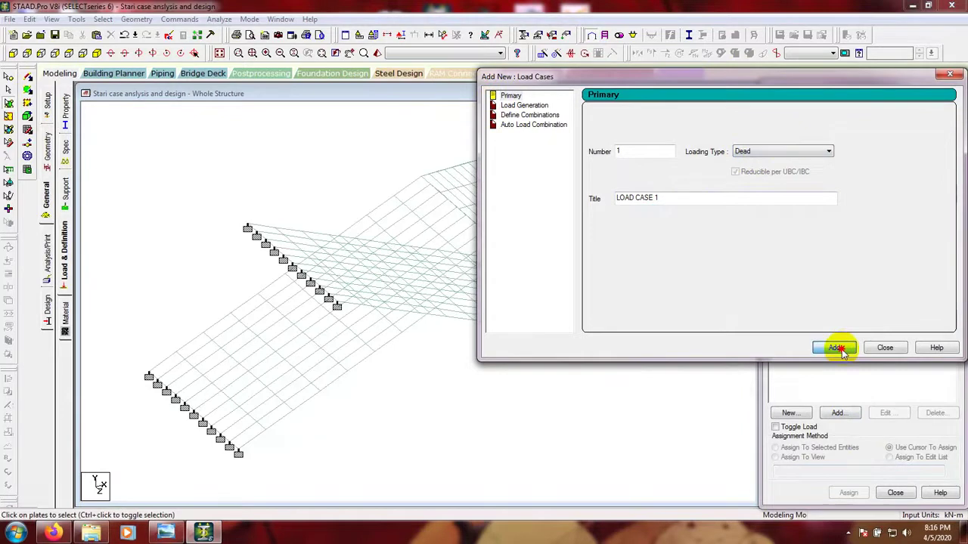
{"action": "left_click", "coordinate": [767, 151]}
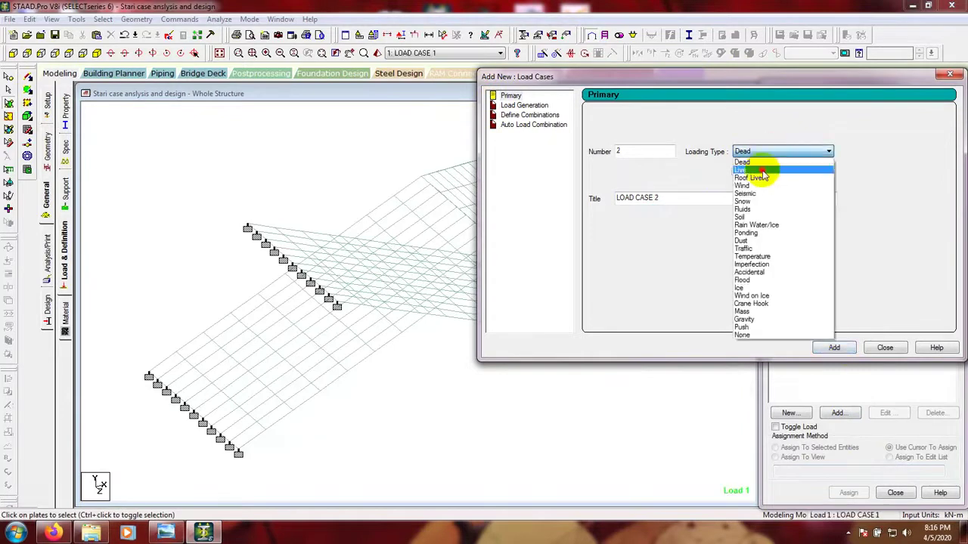
{"action": "left_click", "coordinate": [760, 170]}
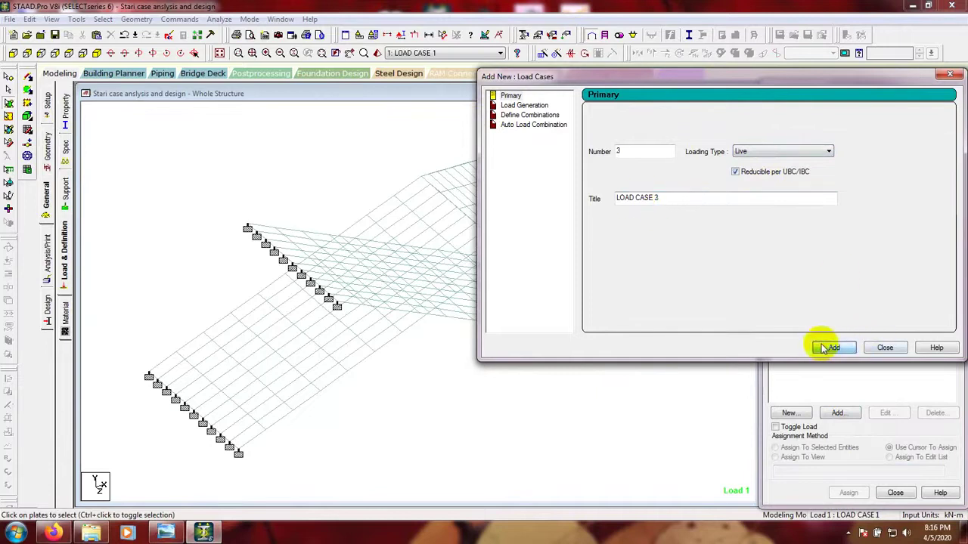
{"action": "left_click", "coordinate": [883, 347]}
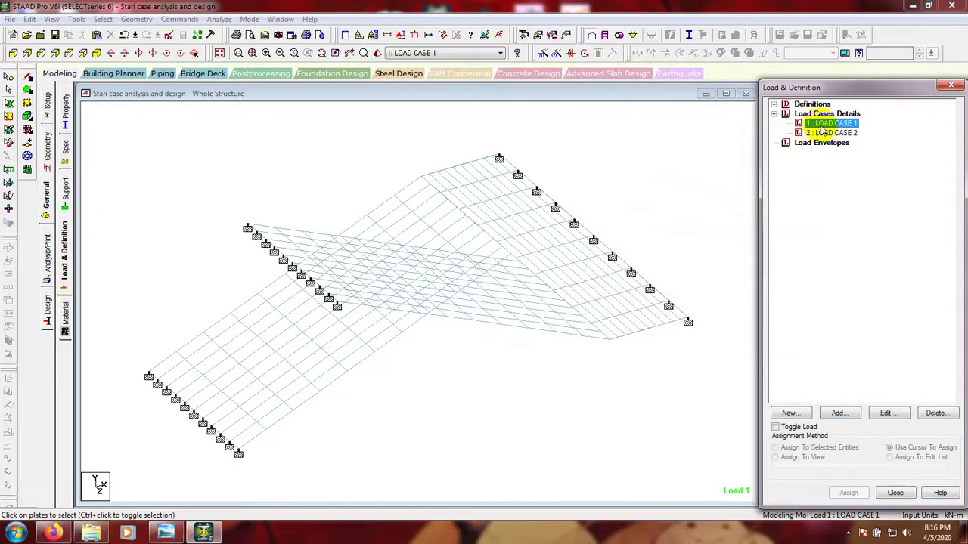
Step: Add a selfweight load in the Y direction with factor -1 to LOAD CASE 1
{"action": "left_click", "coordinate": [837, 413]}
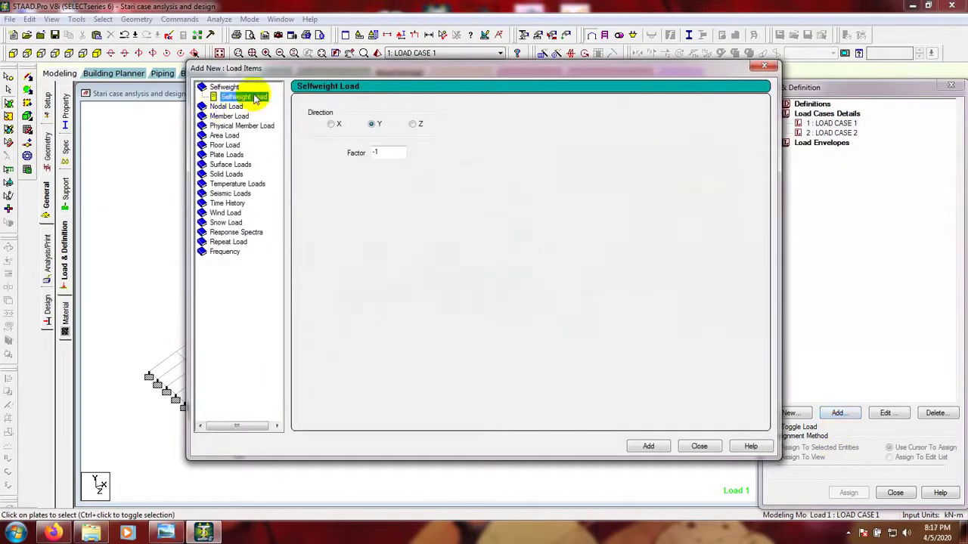
{"action": "double_click", "coordinate": [375, 153]}
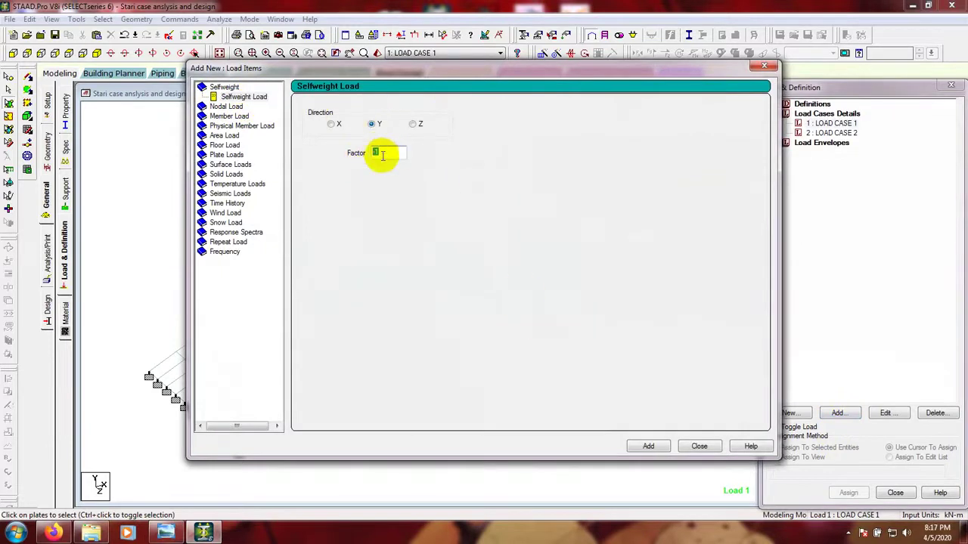
{"action": "left_click", "coordinate": [648, 446]}
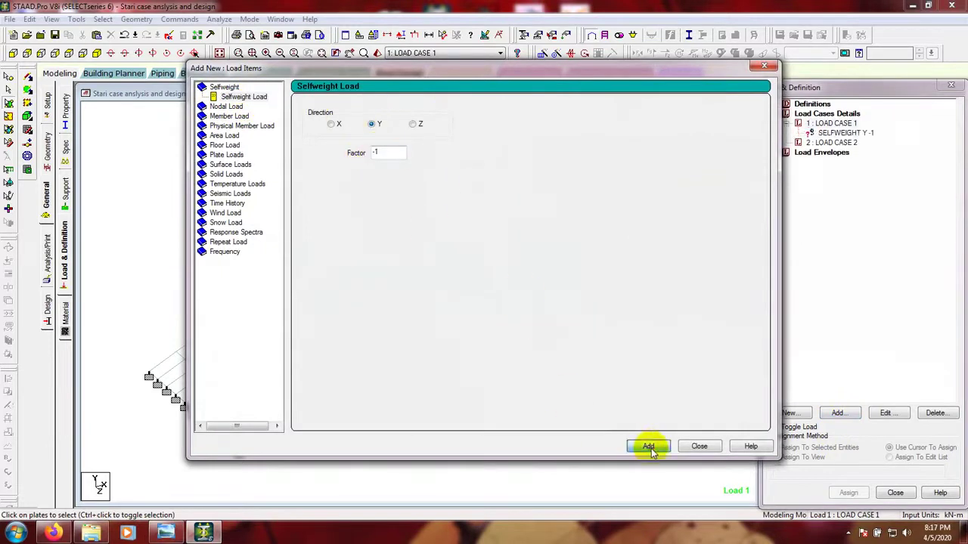
{"action": "left_click", "coordinate": [697, 447]}
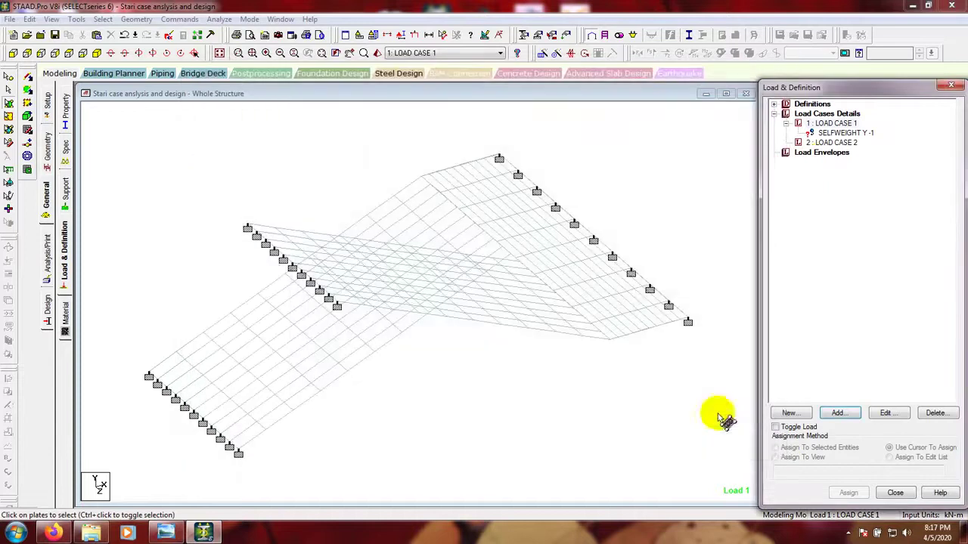
Step: Assign the selfweight load to all plates in the view
{"action": "left_click", "coordinate": [843, 134]}
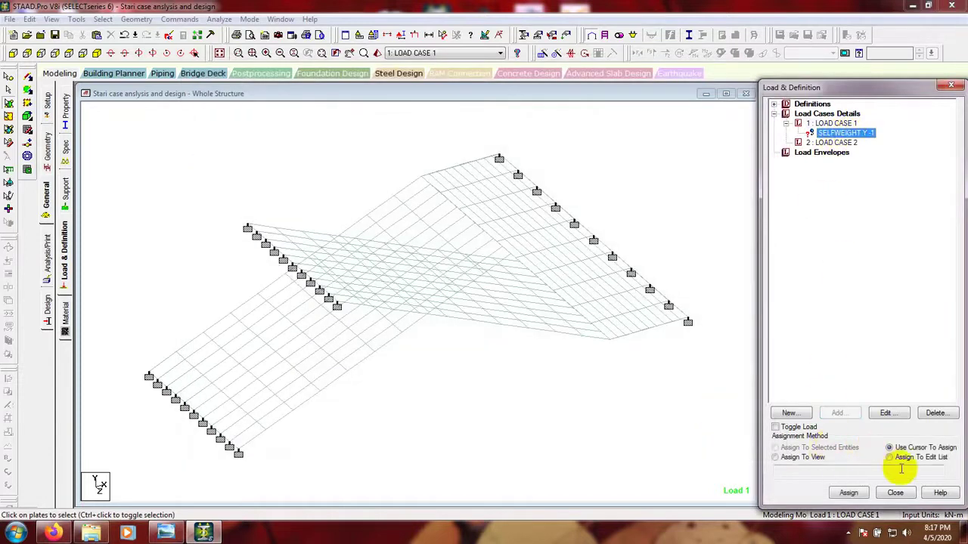
{"action": "left_click", "coordinate": [800, 457]}
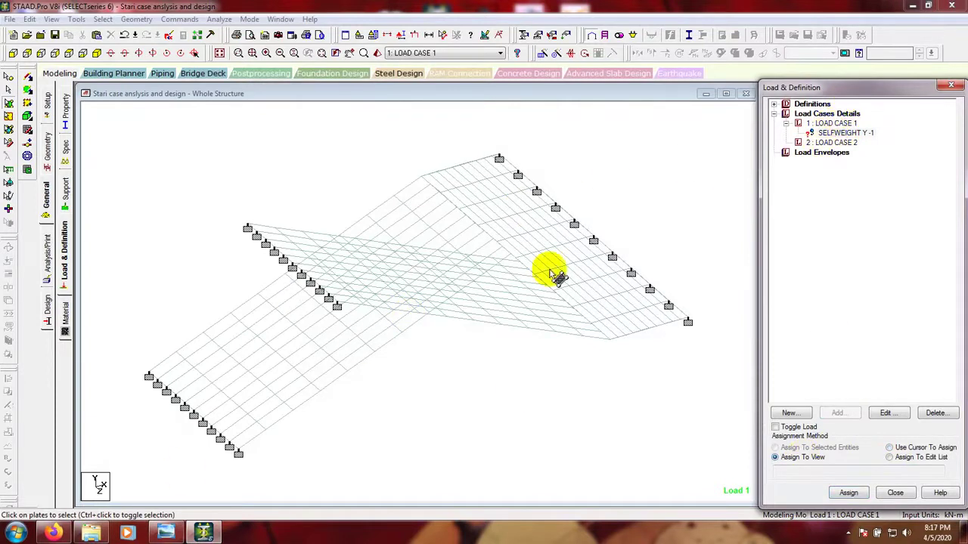
{"action": "left_click", "coordinate": [849, 493]}
{"action": "left_click", "coordinate": [864, 327]}
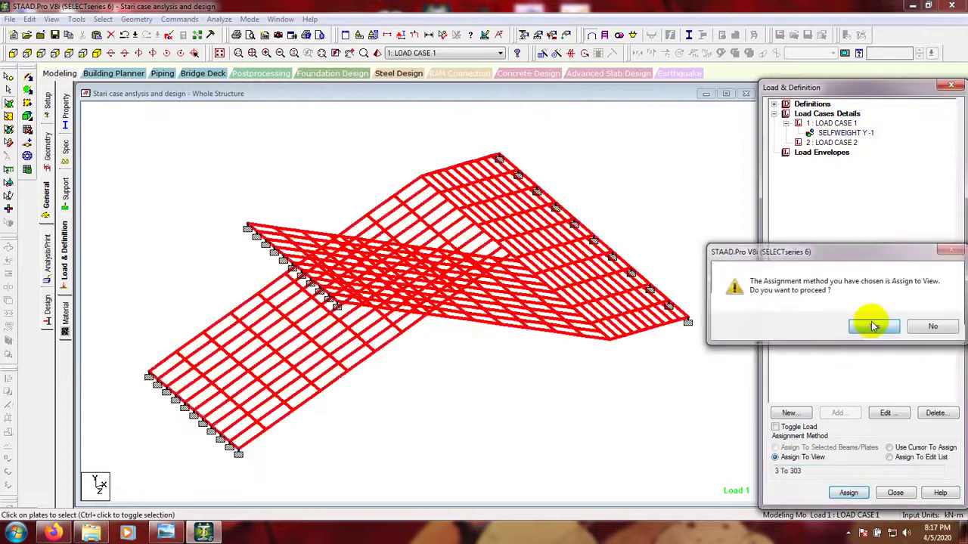
Step: Add a full-plate pressure load of 0.5 kN/m2 in the local Z direction to LOAD CASE 2
{"action": "left_click", "coordinate": [838, 143]}
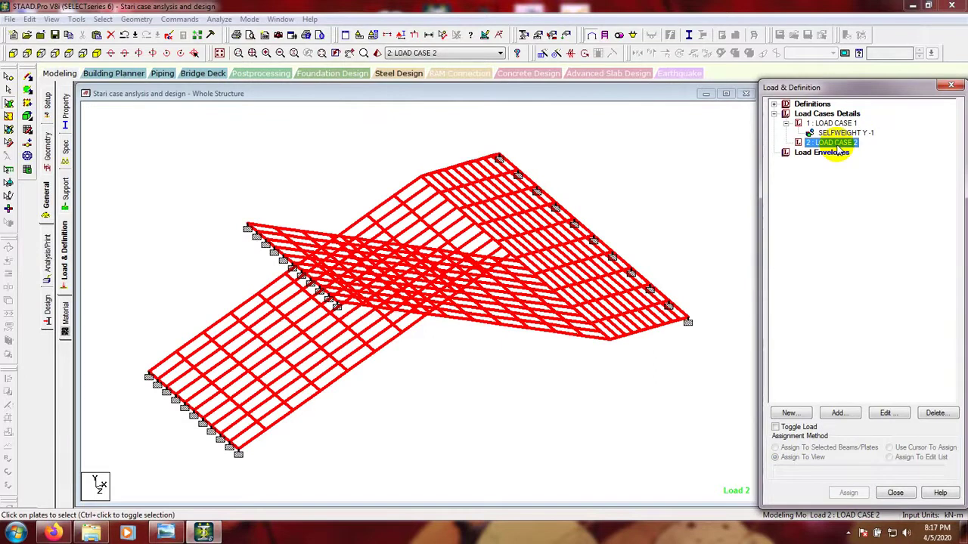
{"action": "left_click", "coordinate": [838, 412]}
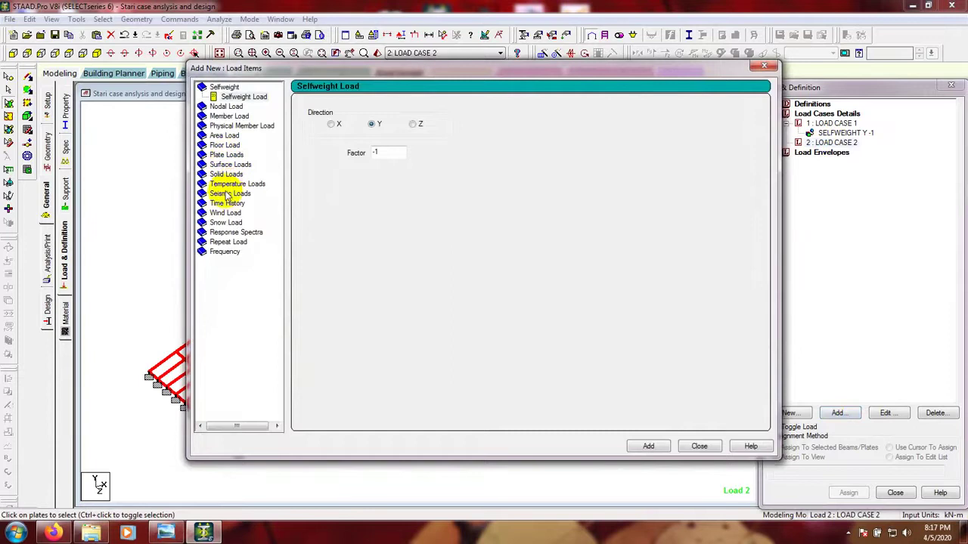
{"action": "left_click", "coordinate": [226, 155]}
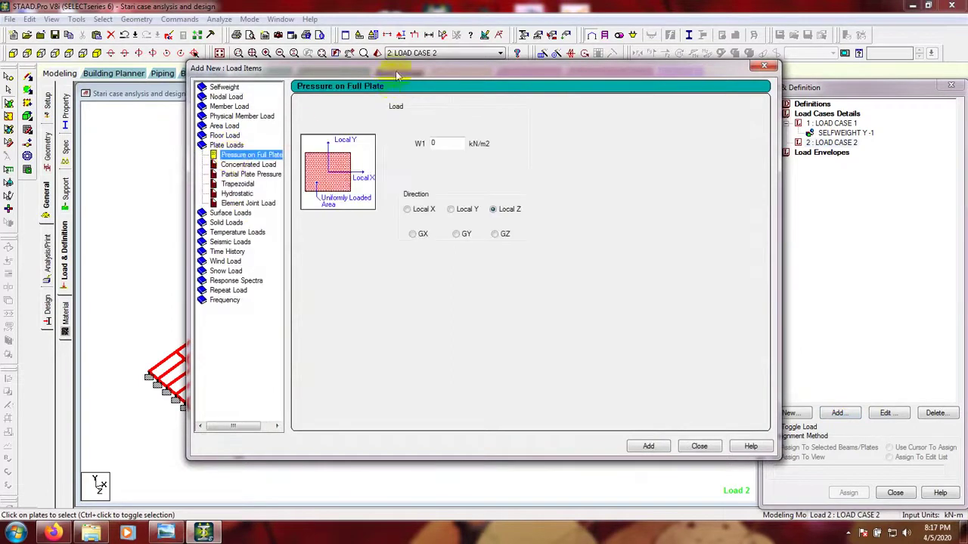
{"action": "left_click_drag", "start_coordinate": [398, 70], "coordinate": [602, 63]}
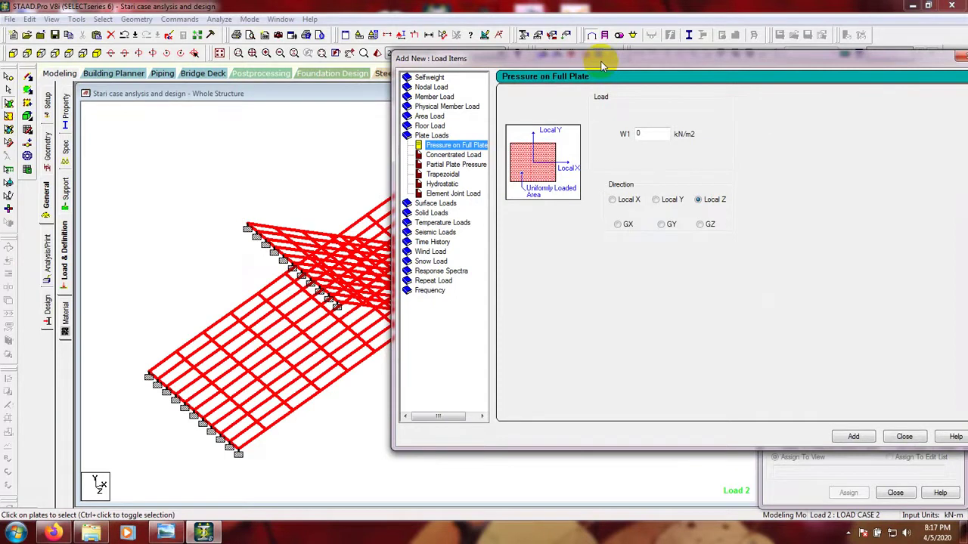
{"action": "left_click_drag", "start_coordinate": [648, 134], "coordinate": [596, 143]}
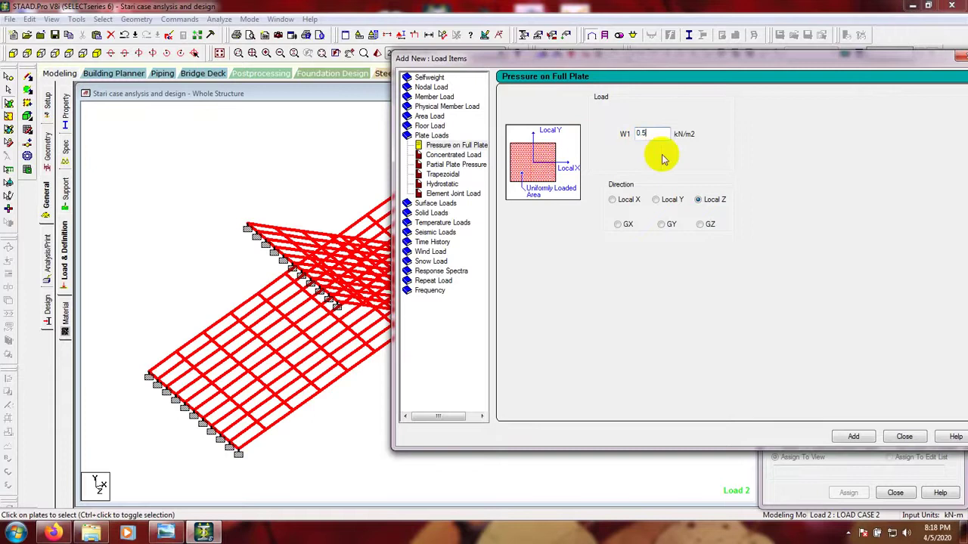
{"action": "left_click", "coordinate": [854, 439]}
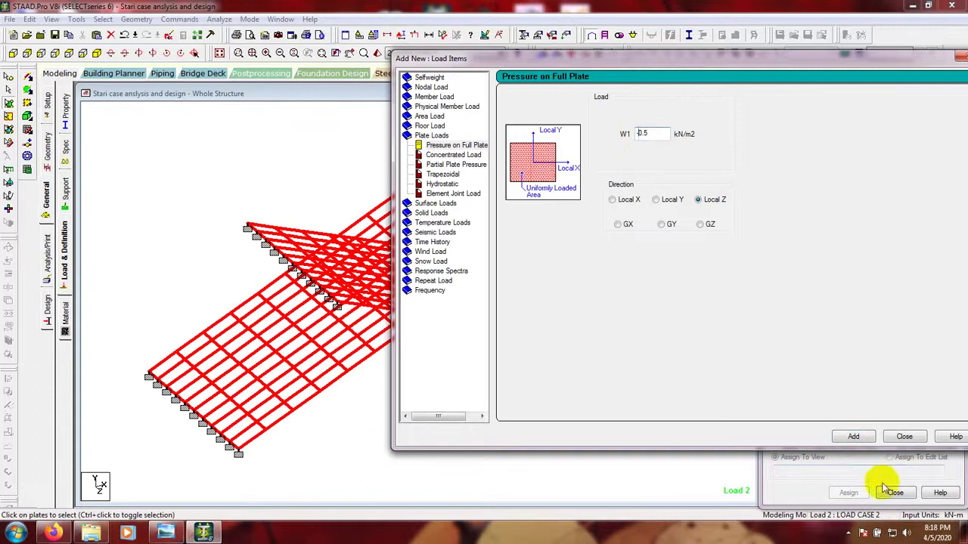
Step: Add a second full-plate pressure load of -0.5 kN/m2 in the local Z direction to LOAD CASE 2
{"action": "left_click_drag", "start_coordinate": [709, 58], "coordinate": [640, 43]}
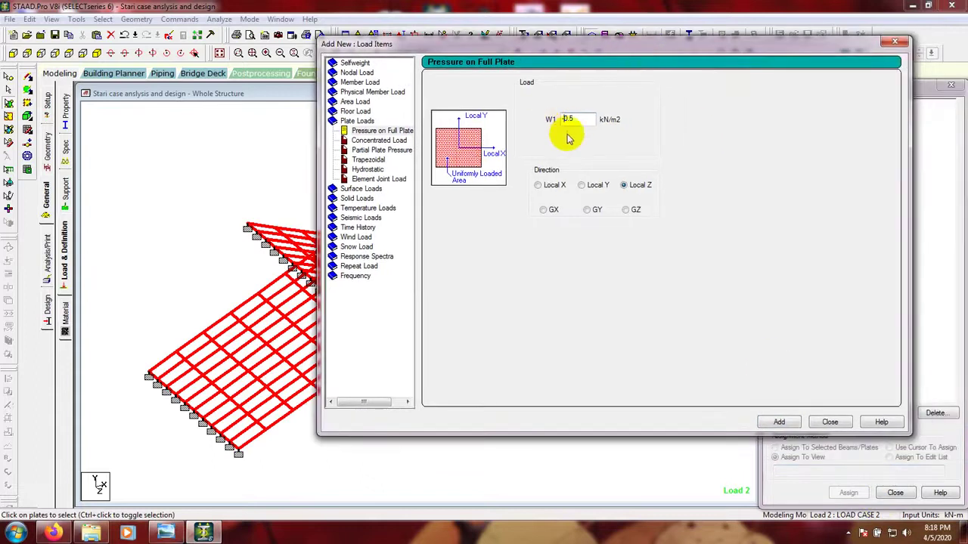
{"action": "left_click", "coordinate": [788, 422]}
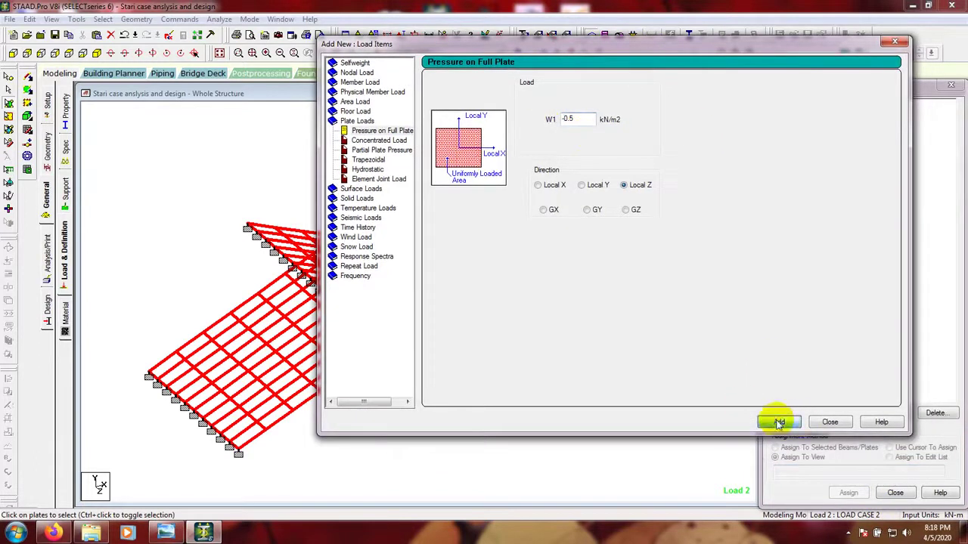
{"action": "left_click", "coordinate": [826, 422]}
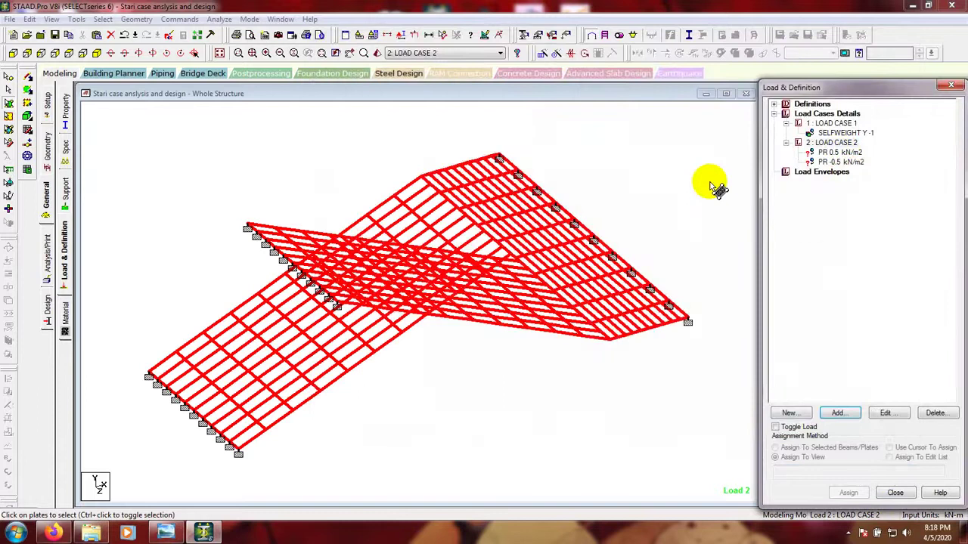
Step: Clear the plate selection and assign the 0.5 kN/m2 pressure load to all plates in the view
{"action": "left_click", "coordinate": [913, 327]}
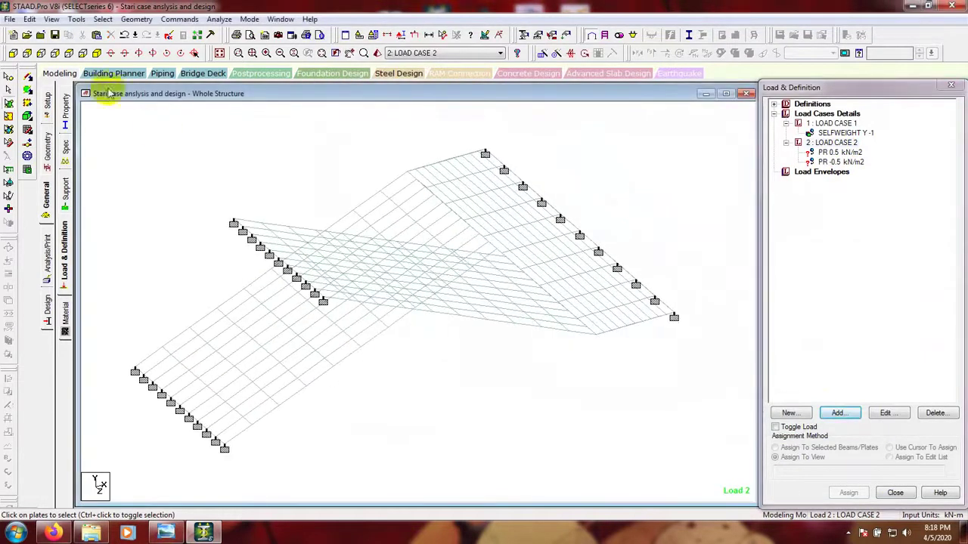
{"action": "left_click", "coordinate": [8, 77]}
{"action": "left_click", "coordinate": [824, 153]}
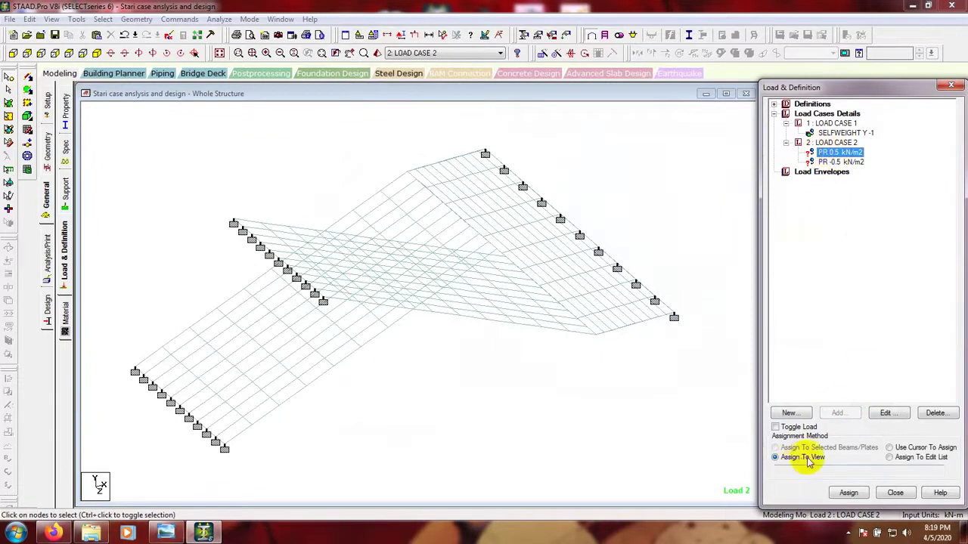
{"action": "left_click", "coordinate": [848, 493]}
{"action": "left_click", "coordinate": [867, 327]}
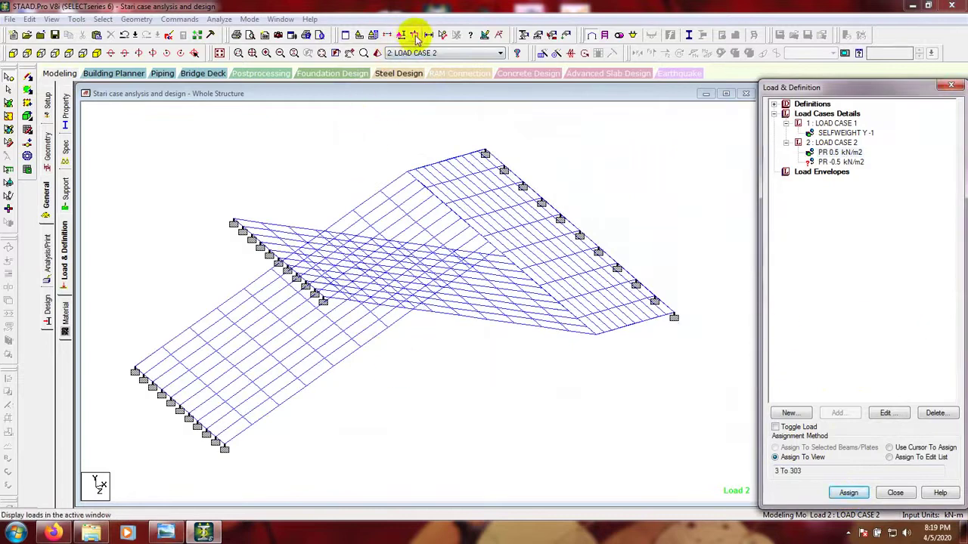
Step: Display the loads and examine the pressure directions on the flights and landing in front elevation and plan view
{"action": "left_click", "coordinate": [414, 36]}
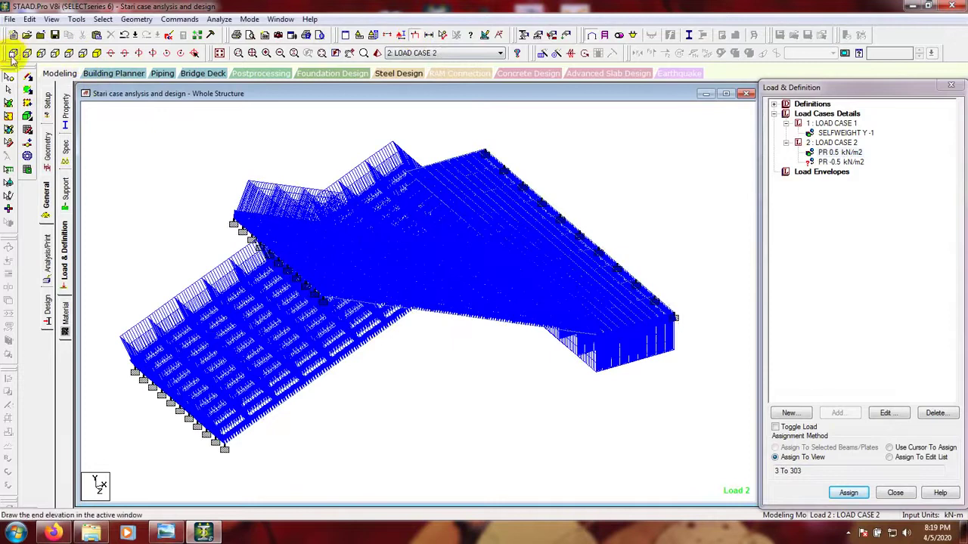
{"action": "left_click", "coordinate": [13, 55]}
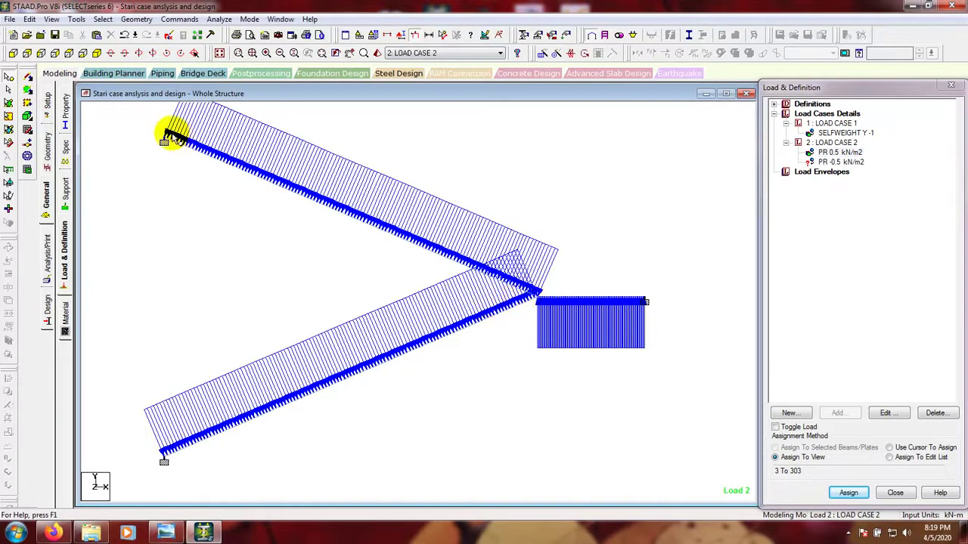
{"action": "middle_click_drag", "start_coordinate": [521, 247], "coordinate": [519, 258]}
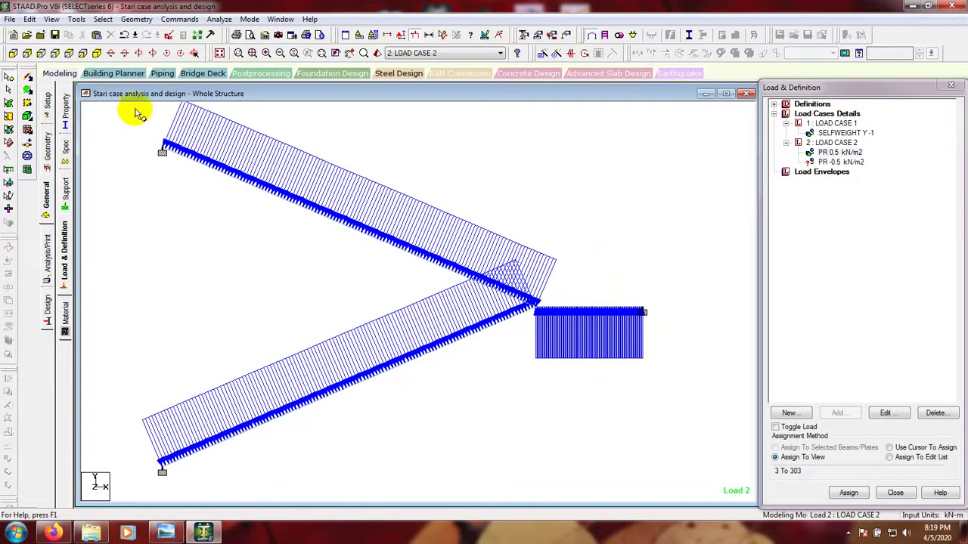
{"action": "left_click", "coordinate": [67, 54]}
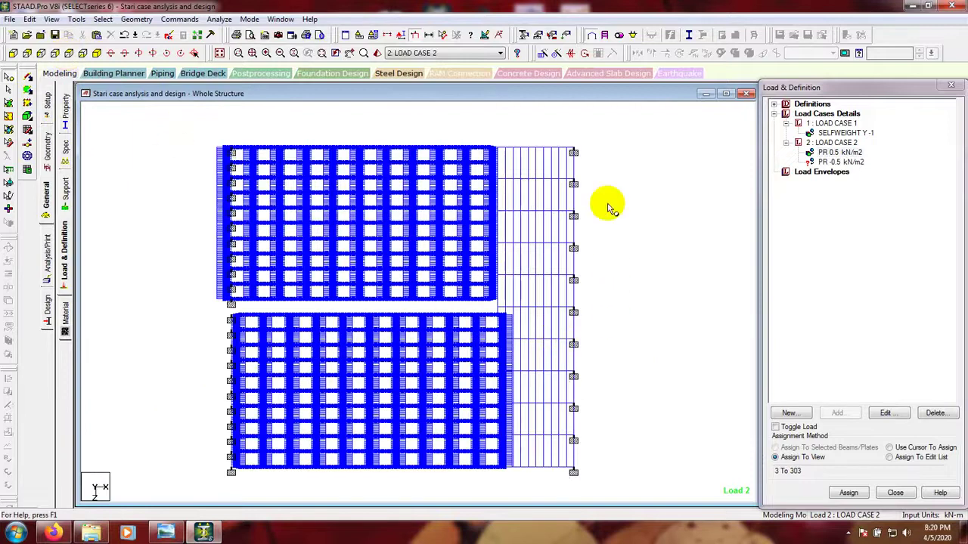
{"action": "middle_click_drag", "start_coordinate": [608, 238], "coordinate": [613, 214]}
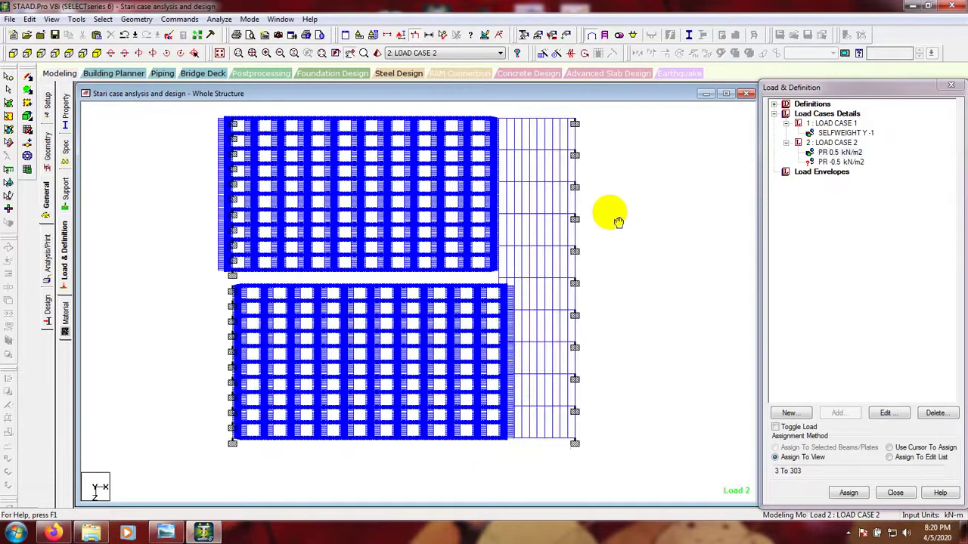
{"action": "left_click_drag", "start_coordinate": [588, 109], "coordinate": [502, 458]}
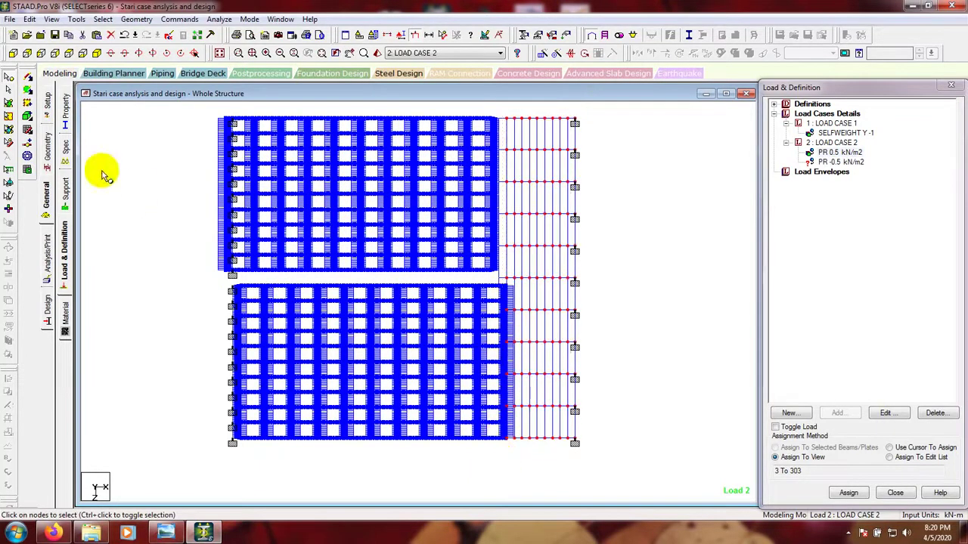
{"action": "left_click", "coordinate": [685, 221]}
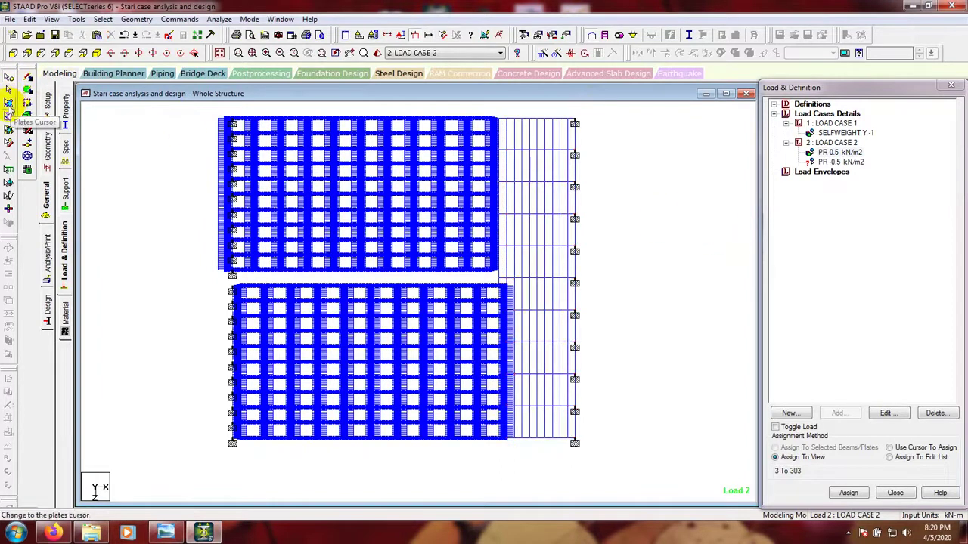
Step: Activate plate selection and reduce the display size of the load arrows in front elevation
{"action": "left_click", "coordinate": [8, 105]}
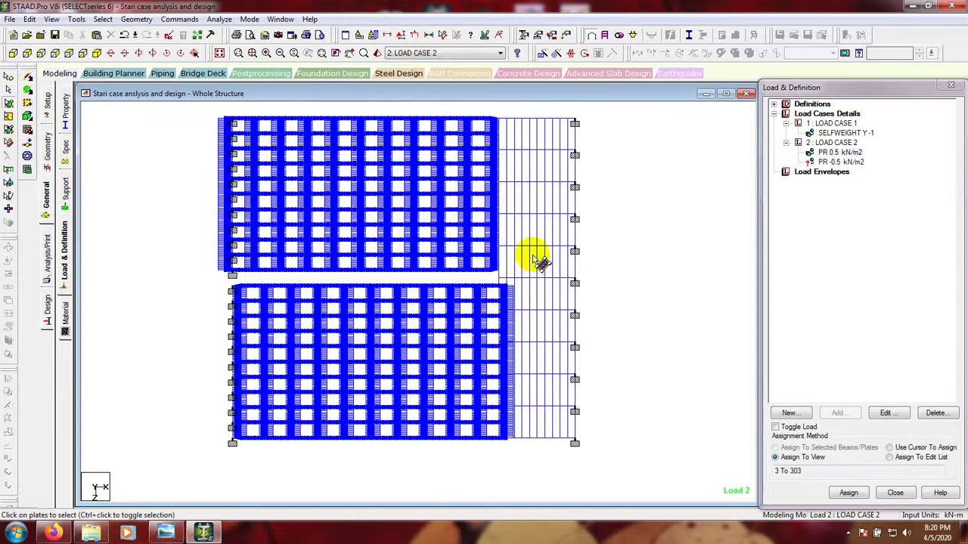
{"action": "left_click", "coordinate": [647, 221]}
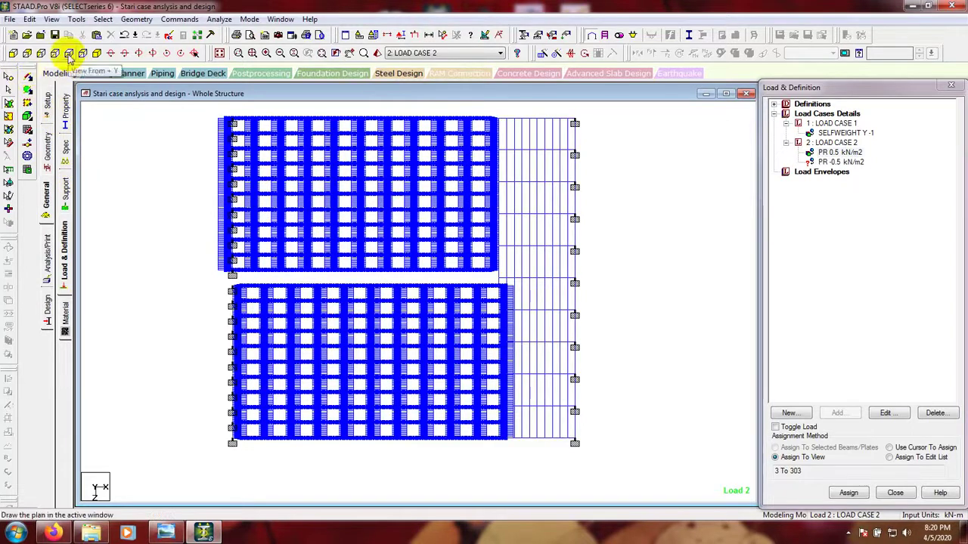
{"action": "left_click", "coordinate": [14, 56]}
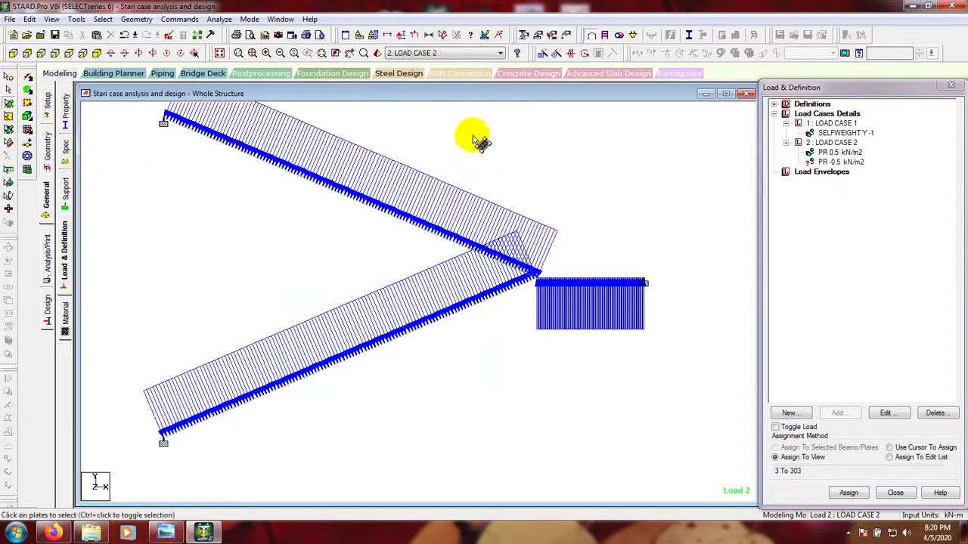
{"action": "left_click", "coordinate": [415, 34]}
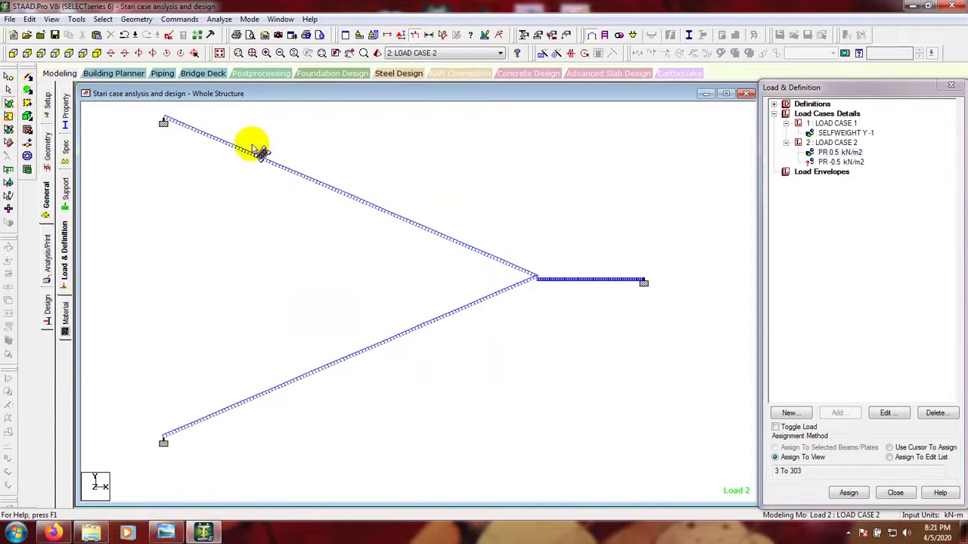
Step: Select all landing plates in plan view and assign the -0.5 kN/m2 pressure load to them
{"action": "left_click", "coordinate": [68, 54]}
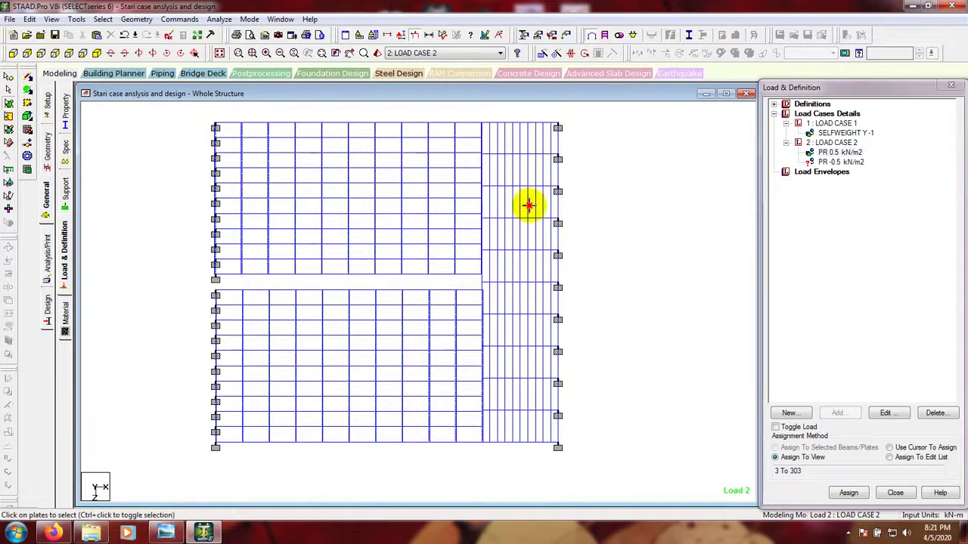
{"action": "mouse_move", "coordinate": [523, 216]}
{"action": "left_mouse_down"}
{"action": "mouse_move", "coordinate": [495, 282]}
{"action": "mouse_move", "coordinate": [486, 467]}
{"action": "left_mouse_up"}
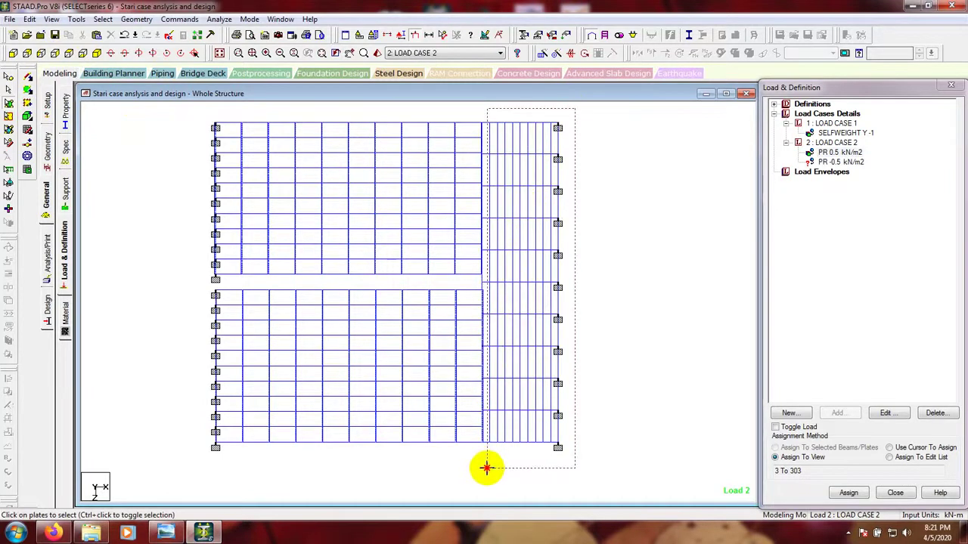
{"action": "left_click_drag", "start_coordinate": [486, 468], "coordinate": [486, 468]}
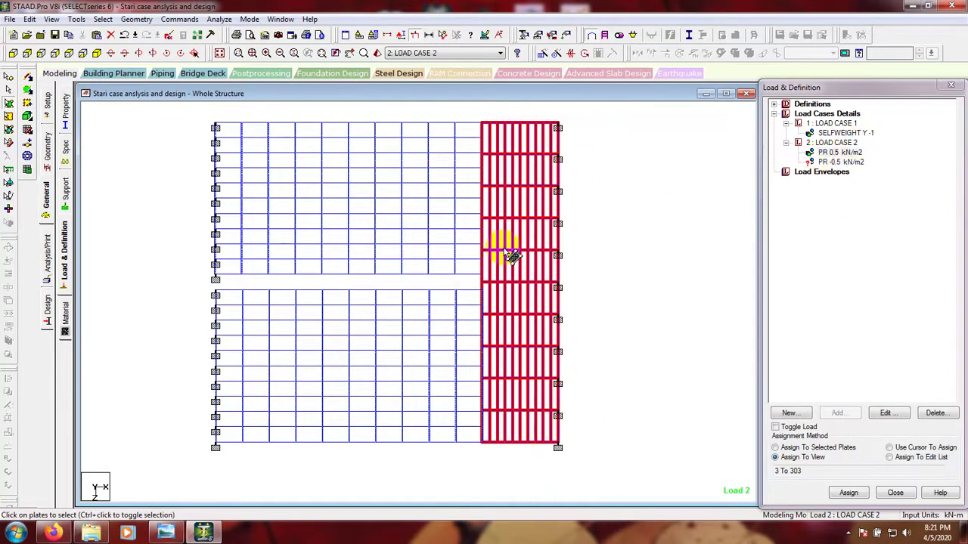
{"action": "left_click", "coordinate": [834, 163]}
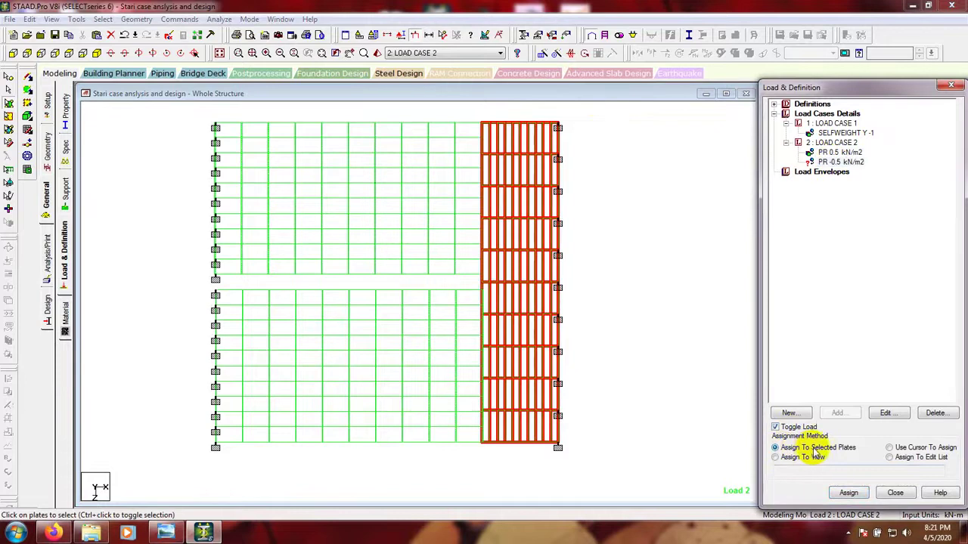
{"action": "left_click", "coordinate": [849, 492]}
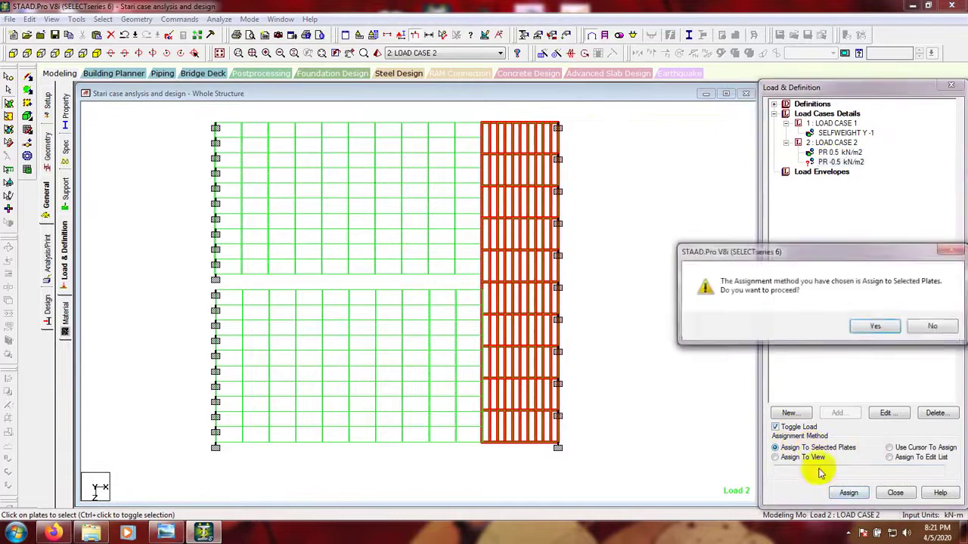
{"action": "left_click", "coordinate": [883, 327]}
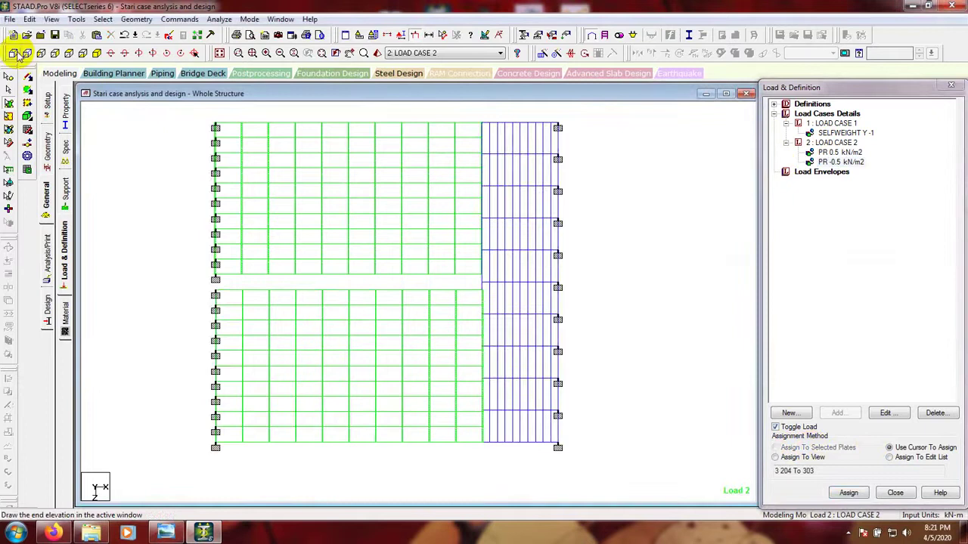
Step: Compare the directions of the 0.5 and -0.5 kN/m2 pressure loads on the landing in front elevation
{"action": "left_click", "coordinate": [15, 55]}
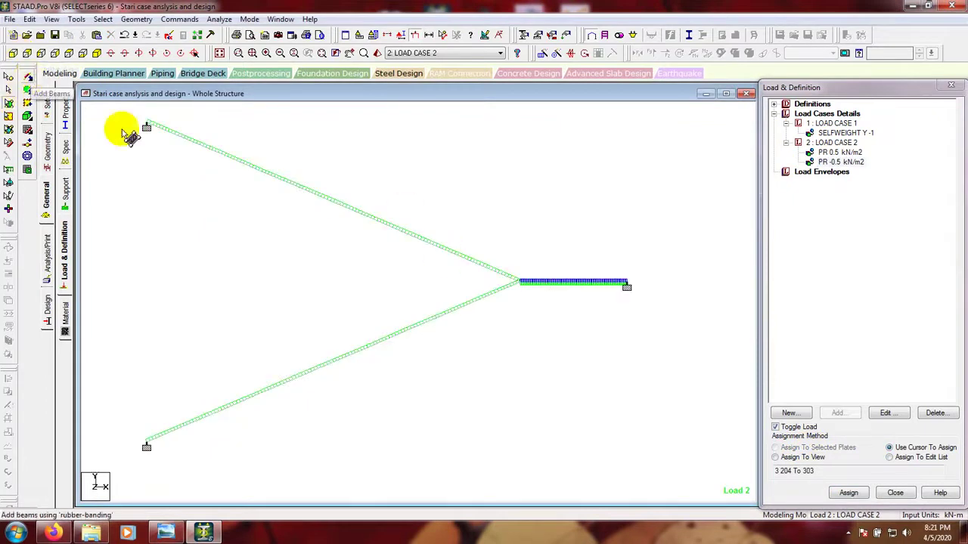
{"action": "scroll", "coordinate": [556, 302], "scroll_direction": "up", "scroll_amount": 5}
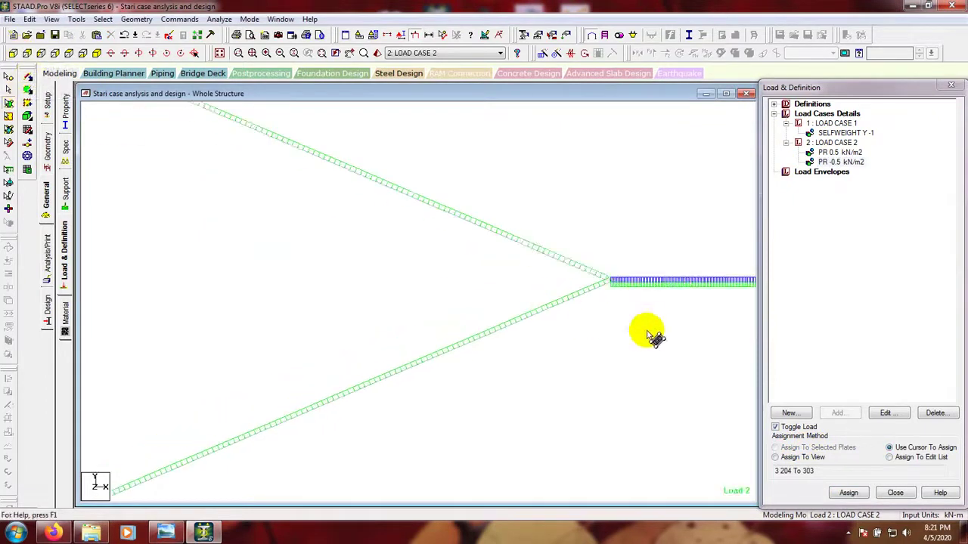
{"action": "middle_click_drag", "start_coordinate": [594, 341], "coordinate": [436, 337]}
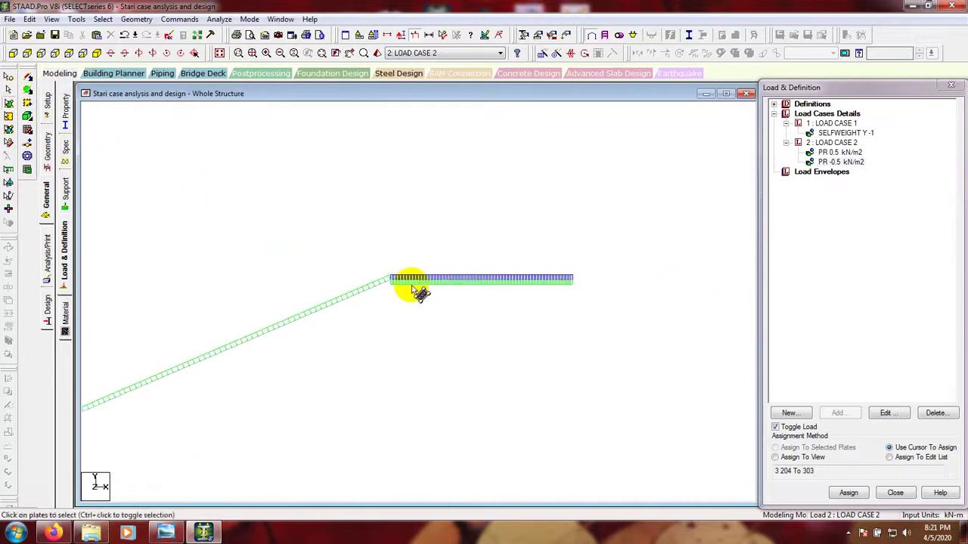
{"action": "scroll", "coordinate": [413, 287], "scroll_direction": "up", "scroll_amount": 2}
{"action": "left_click", "coordinate": [839, 153]}
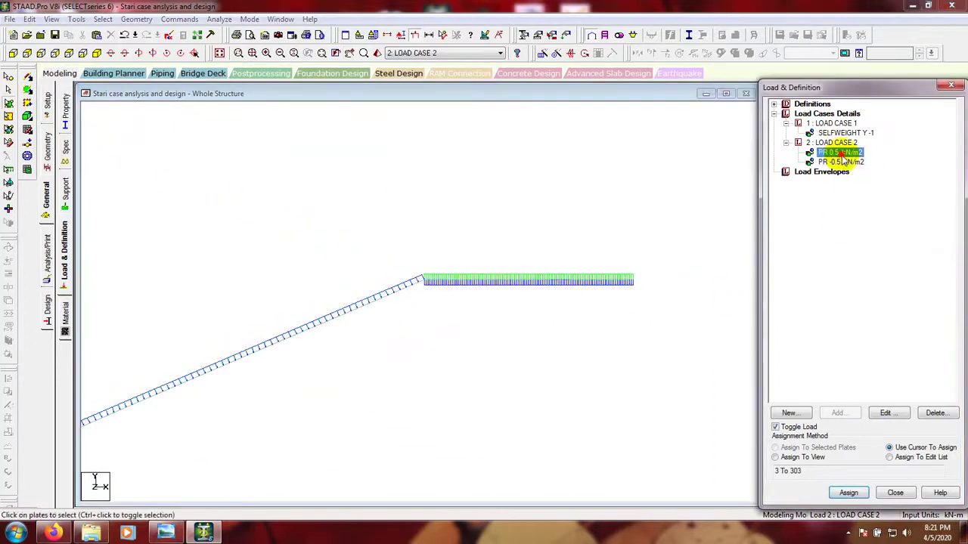
{"action": "left_click", "coordinate": [839, 161]}
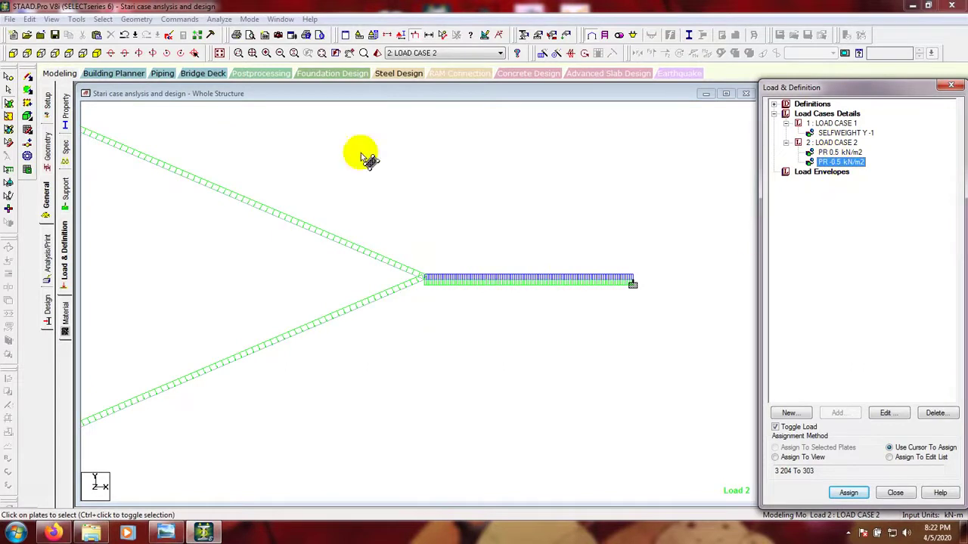
Step: Select the landing plates in plan view and toggle off their 0.5 kN/m2 pressure load assignment
{"action": "left_click", "coordinate": [70, 59]}
{"action": "scroll", "coordinate": [603, 303], "scroll_direction": "down", "scroll_amount": 3}
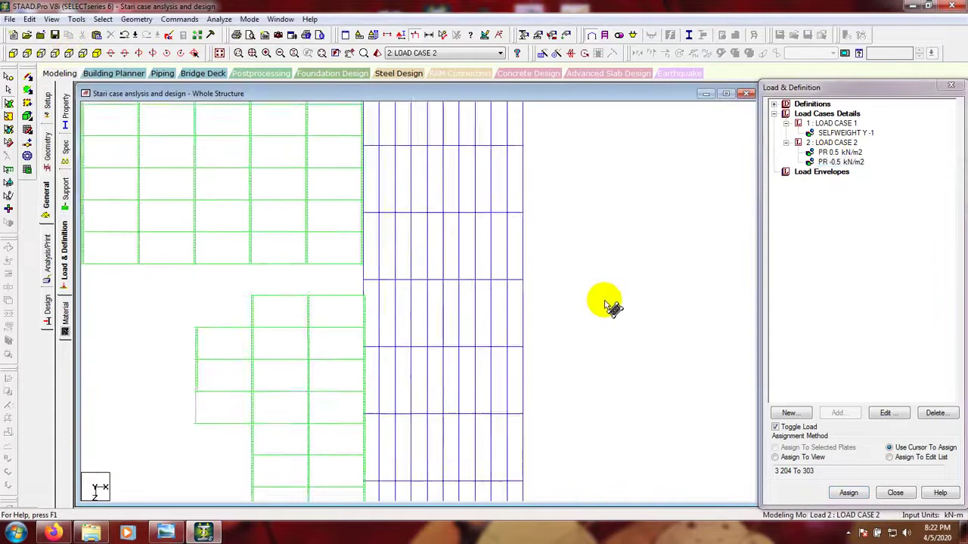
{"action": "scroll", "coordinate": [571, 319], "scroll_direction": "down", "scroll_amount": 3}
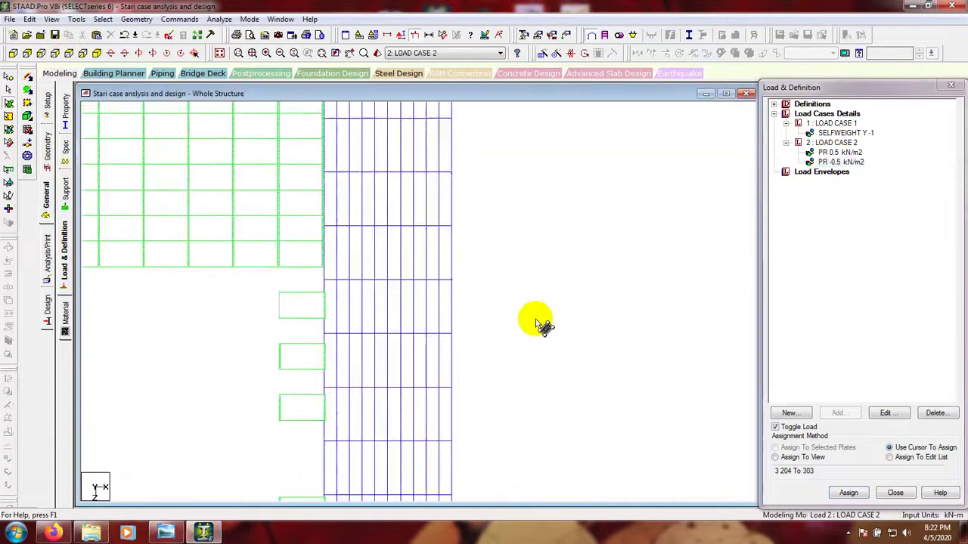
{"action": "scroll", "coordinate": [531, 325], "scroll_direction": "down", "scroll_amount": 1}
{"action": "middle_click_drag", "start_coordinate": [526, 326], "coordinate": [662, 328]}
{"action": "scroll", "coordinate": [629, 335], "scroll_direction": "down", "scroll_amount": 4}
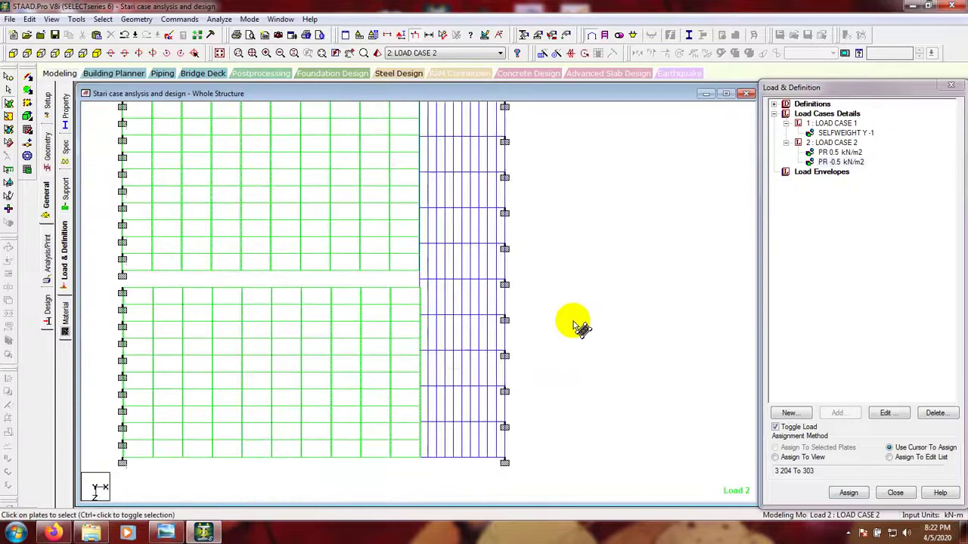
{"action": "mouse_move", "coordinate": [582, 314]}
{"action": "middle_mouse_down"}
{"action": "mouse_move", "coordinate": [585, 341]}
{"action": "mouse_move", "coordinate": [583, 331]}
{"action": "middle_mouse_up"}
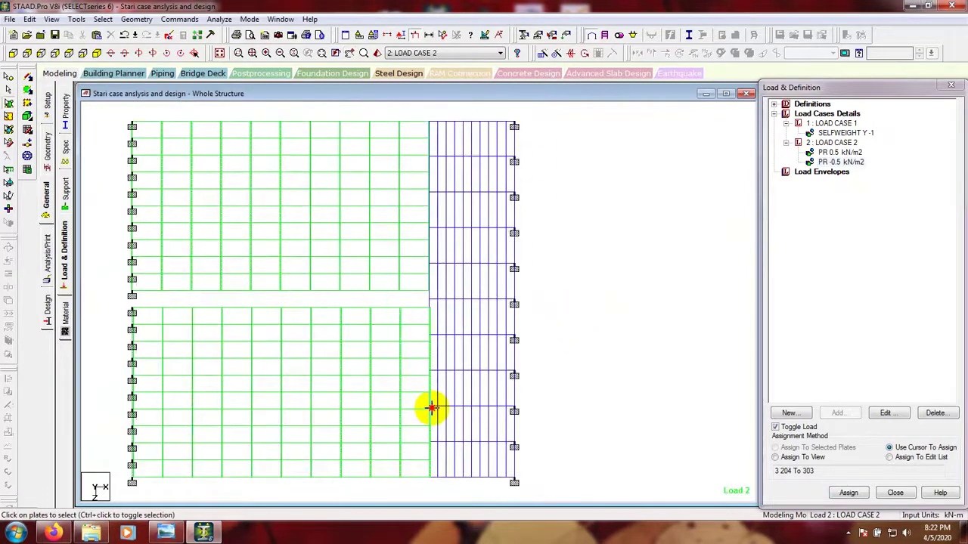
{"action": "left_click_drag", "start_coordinate": [438, 477], "coordinate": [432, 492]}
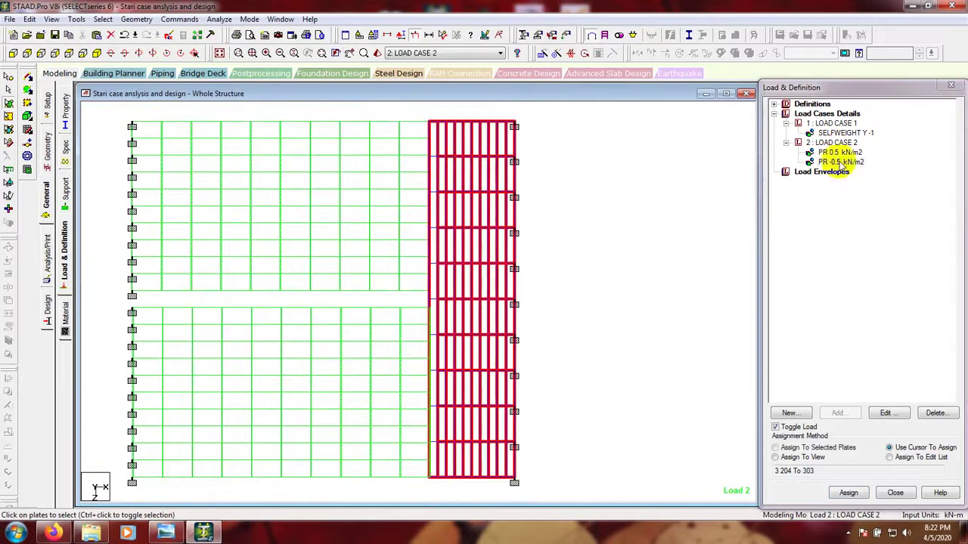
{"action": "left_click", "coordinate": [839, 152]}
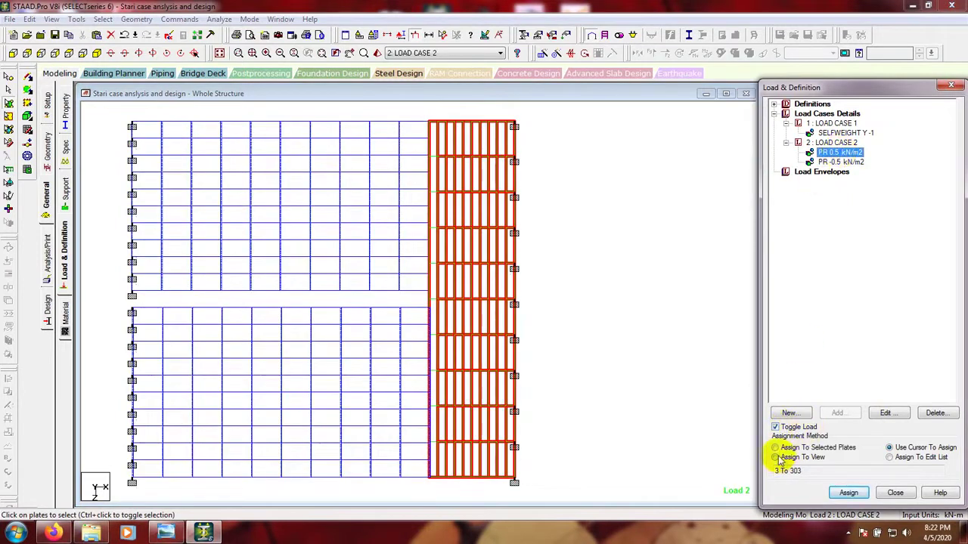
{"action": "left_click", "coordinate": [848, 493]}
{"action": "left_click", "coordinate": [880, 327]}
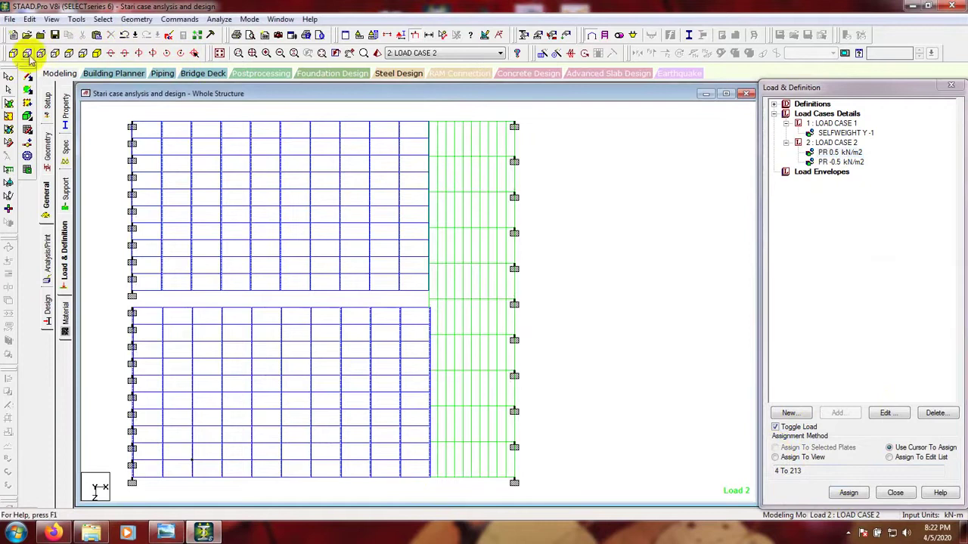
Step: Examine the pressure loads where the flights meet the landing in front elevation
{"action": "left_click", "coordinate": [15, 58]}
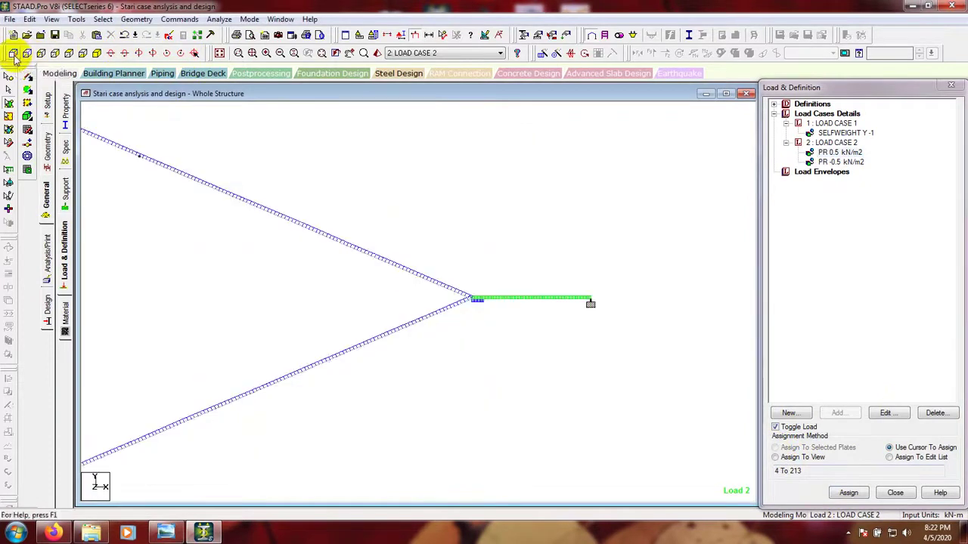
{"action": "left_click_drag", "start_coordinate": [424, 281], "coordinate": [567, 313]}
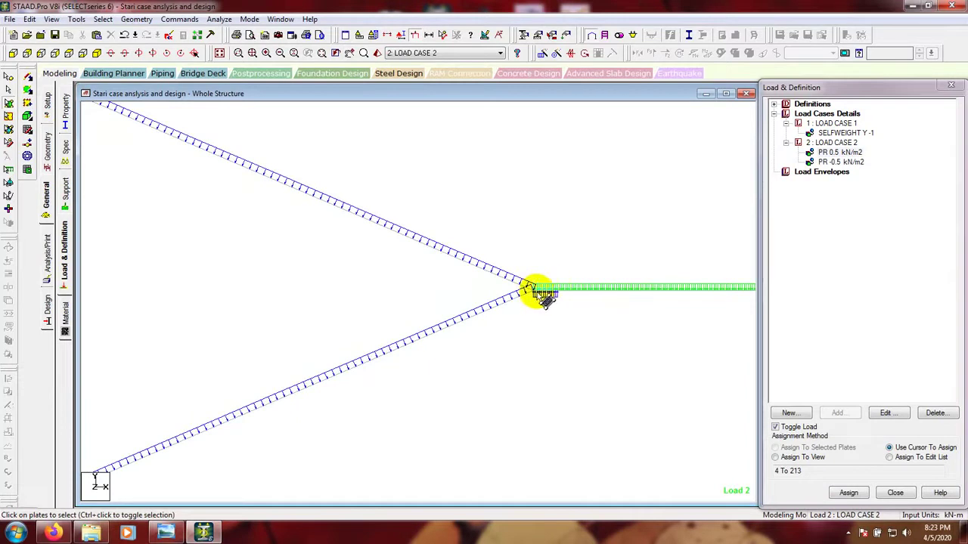
{"action": "left_click_drag", "start_coordinate": [569, 302], "coordinate": [535, 325]}
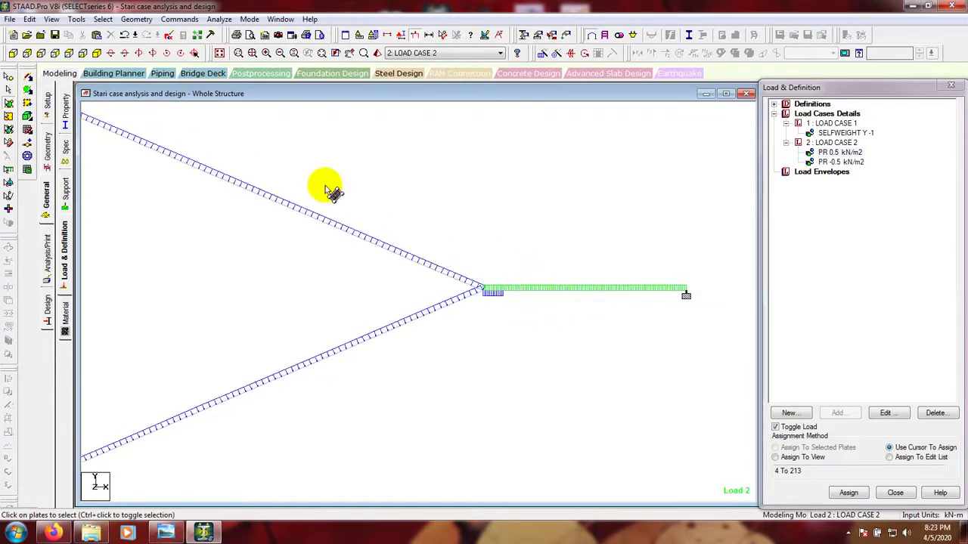
Step: Check in plan view which plates carry the 0.5 and -0.5 kN/m2 pressure loads, declining the auto save
{"action": "left_click", "coordinate": [70, 54]}
{"action": "scroll", "coordinate": [521, 253], "scroll_direction": "up", "scroll_amount": 4}
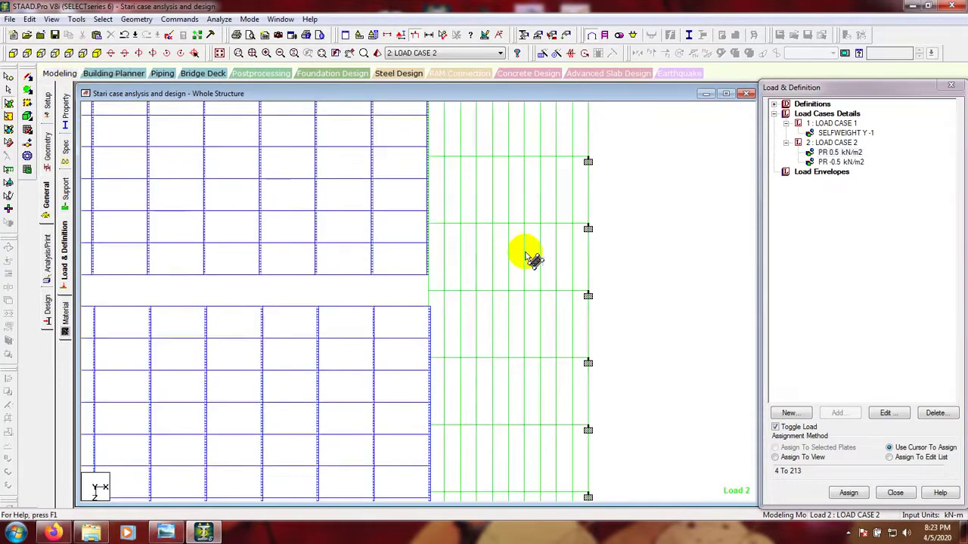
{"action": "scroll", "coordinate": [525, 267], "scroll_direction": "down", "scroll_amount": 5}
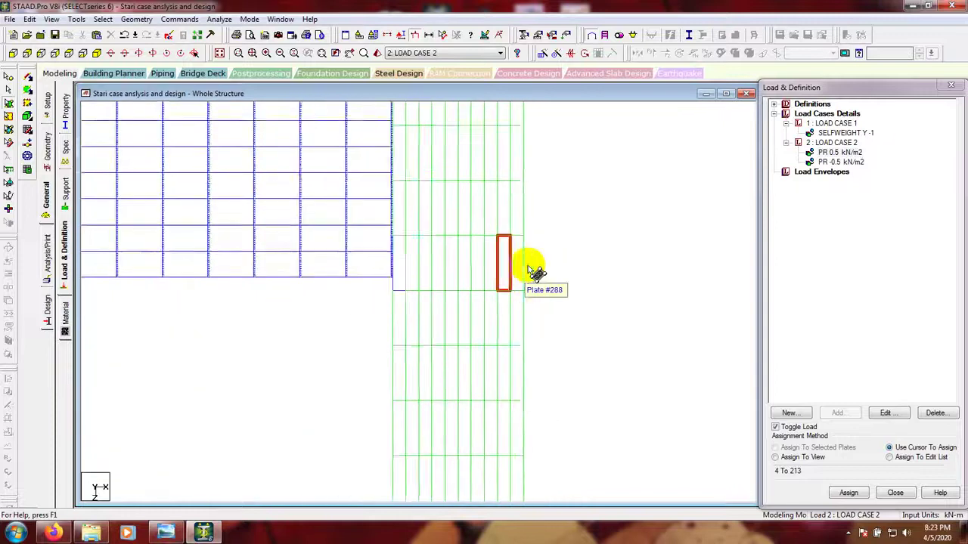
{"action": "scroll", "coordinate": [625, 218], "scroll_direction": "down", "scroll_amount": 5}
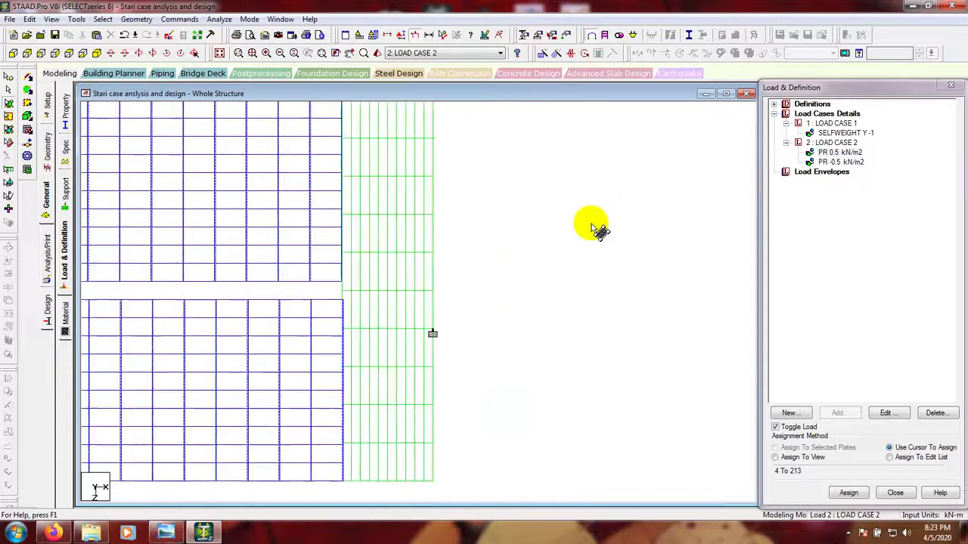
{"action": "middle_click_drag", "start_coordinate": [503, 335], "coordinate": [572, 323]}
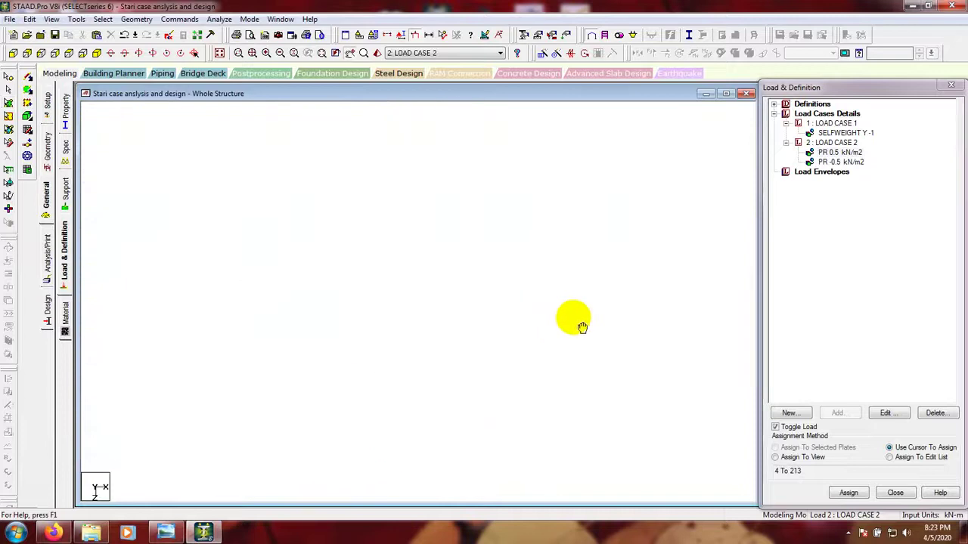
{"action": "left_click", "coordinate": [837, 153]}
{"action": "left_click", "coordinate": [841, 163]}
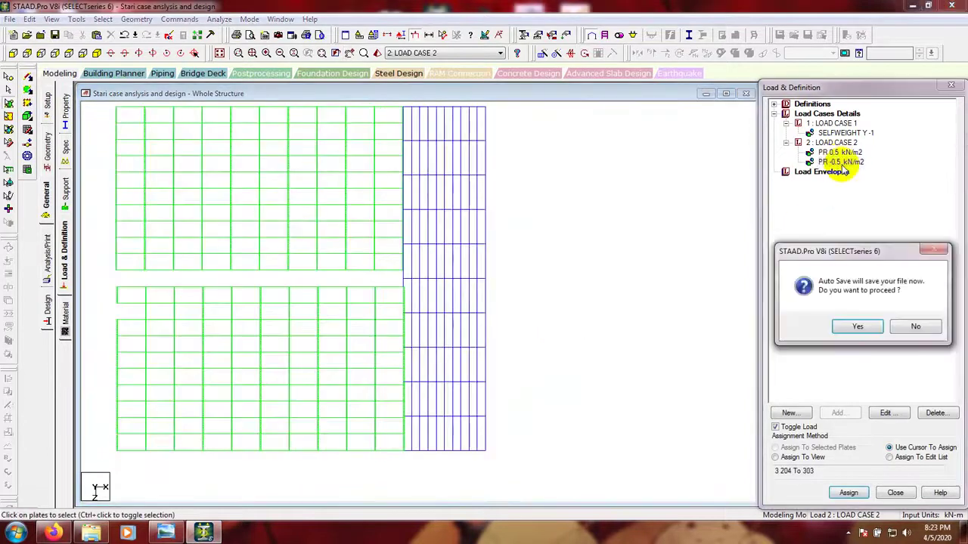
{"action": "left_click", "coordinate": [916, 326]}
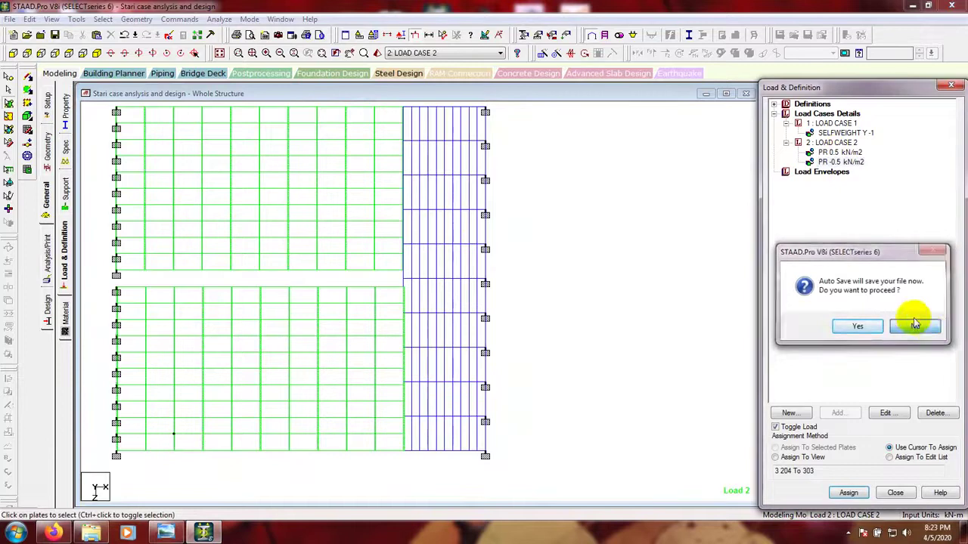
{"action": "left_click", "coordinate": [842, 154]}
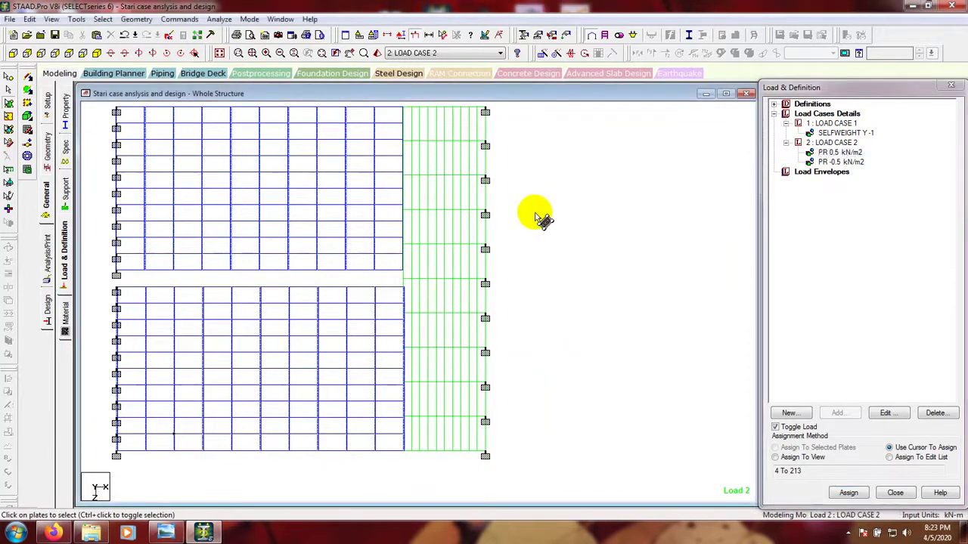
Step: Examine the landing plates and their junction with both stair flights in plan view
{"action": "scroll", "coordinate": [425, 195], "scroll_direction": "up", "scroll_amount": 2}
{"action": "middle_click_drag", "start_coordinate": [444, 346], "coordinate": [492, 244]}
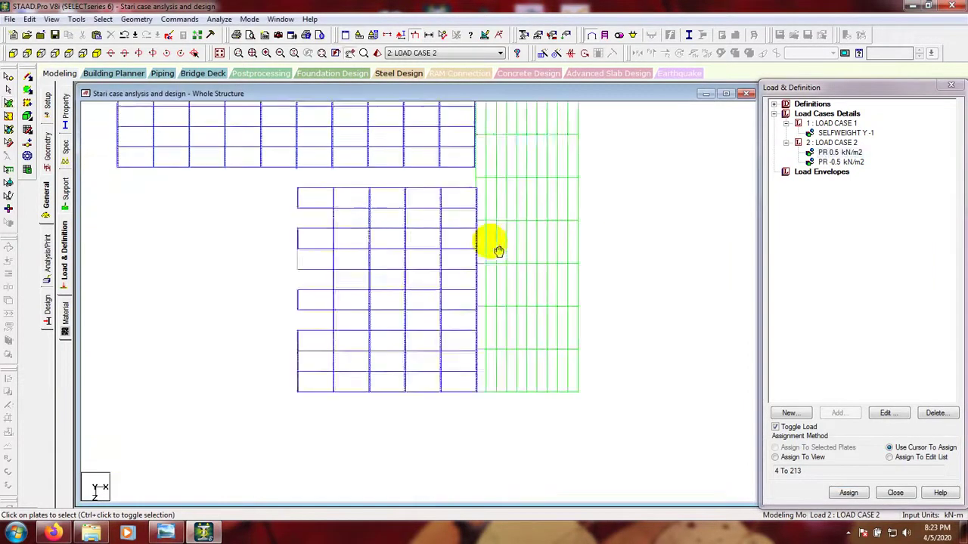
{"action": "middle_click_drag", "start_coordinate": [499, 386], "coordinate": [485, 432]}
{"action": "mouse_move", "coordinate": [511, 259]}
{"action": "middle_mouse_down"}
{"action": "mouse_move", "coordinate": [502, 341]}
{"action": "mouse_move", "coordinate": [504, 257]}
{"action": "middle_mouse_up"}
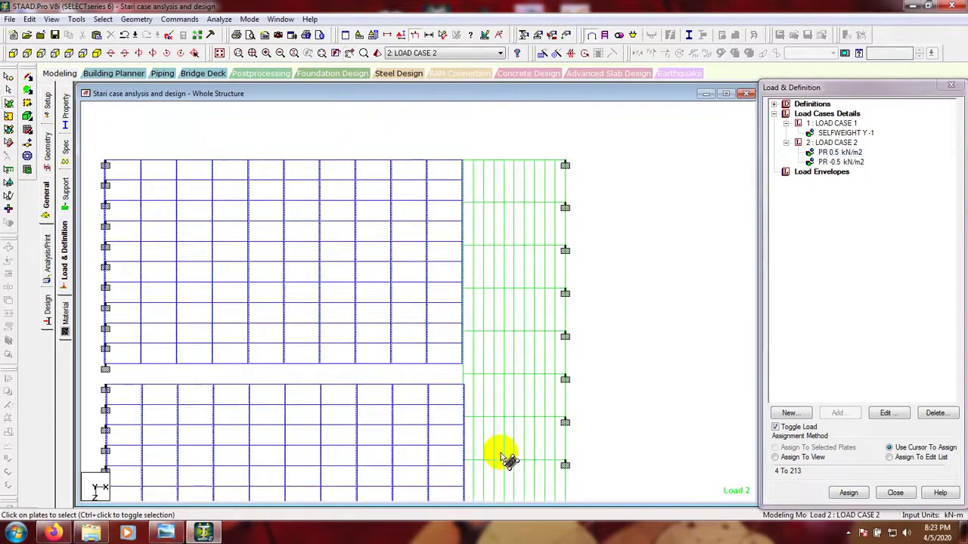
{"action": "middle_click_drag", "start_coordinate": [508, 460], "coordinate": [505, 295]}
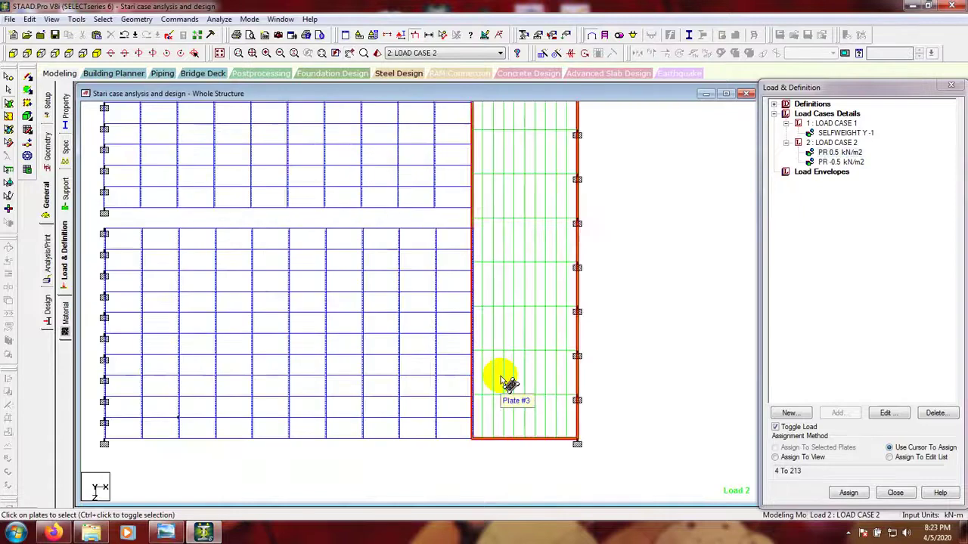
{"action": "scroll", "coordinate": [669, 311], "scroll_direction": "down", "scroll_amount": 4}
{"action": "scroll", "coordinate": [666, 313], "scroll_direction": "up", "scroll_amount": 3}
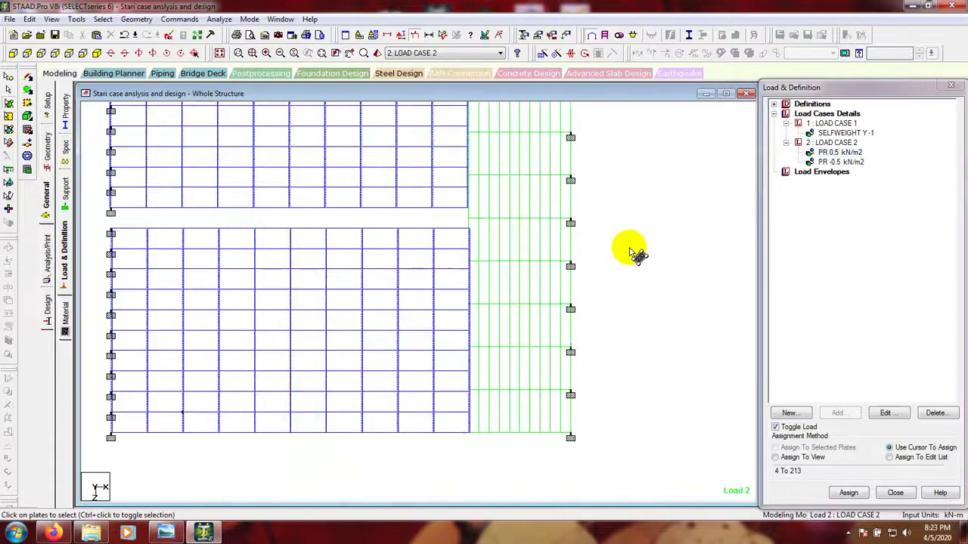
Step: Examine the overlapping pressure loads on the landing strip next to the flights in front elevation
{"action": "left_click", "coordinate": [13, 53]}
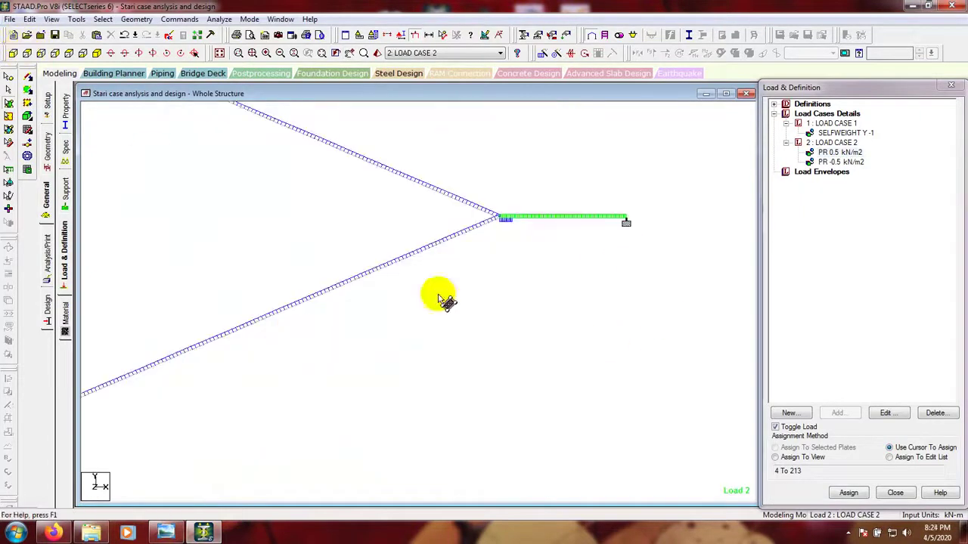
{"action": "scroll", "coordinate": [505, 219], "scroll_direction": "up", "scroll_amount": 8}
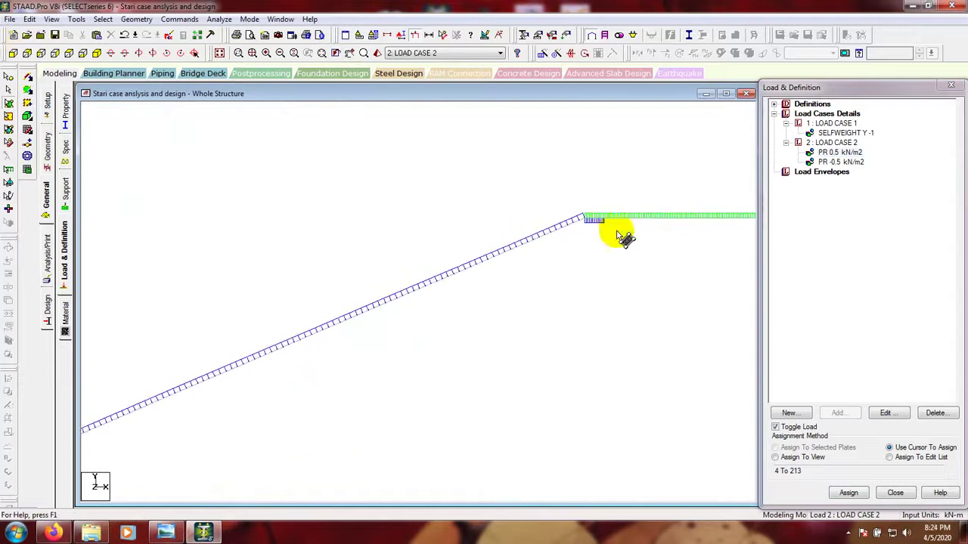
{"action": "middle_click_drag", "start_coordinate": [636, 269], "coordinate": [534, 326]}
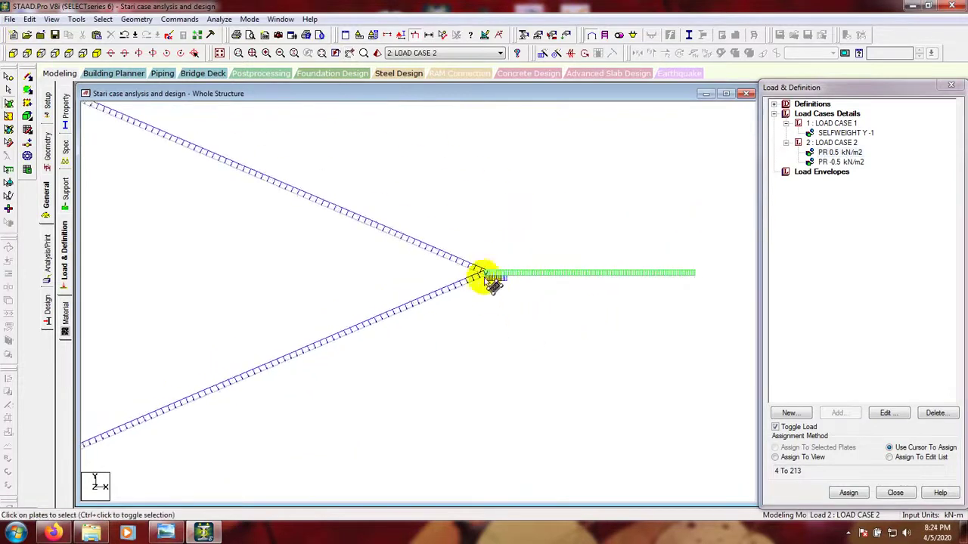
{"action": "scroll", "coordinate": [492, 283], "scroll_direction": "up", "scroll_amount": 2}
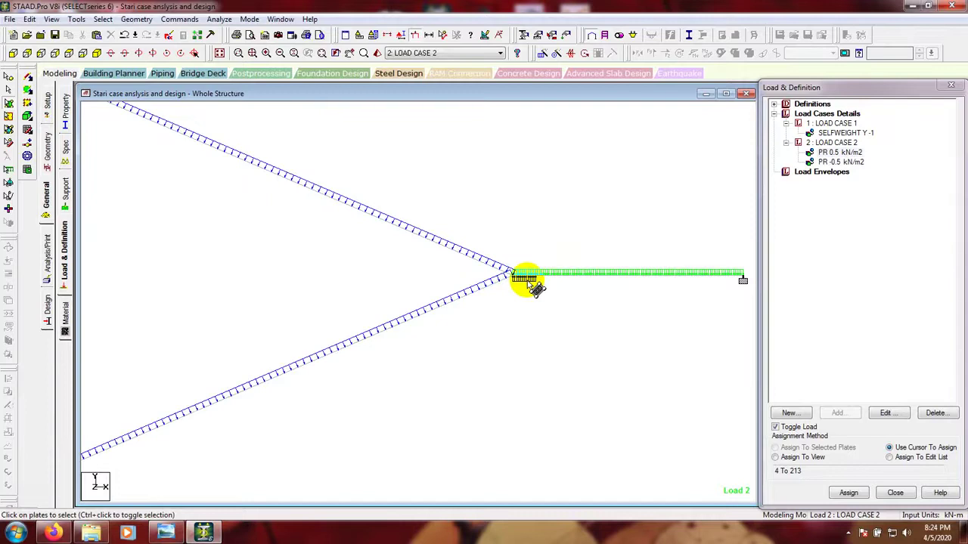
{"action": "scroll", "coordinate": [526, 281], "scroll_direction": "up", "scroll_amount": 4}
{"action": "middle_click_drag", "start_coordinate": [626, 307], "coordinate": [500, 316]}
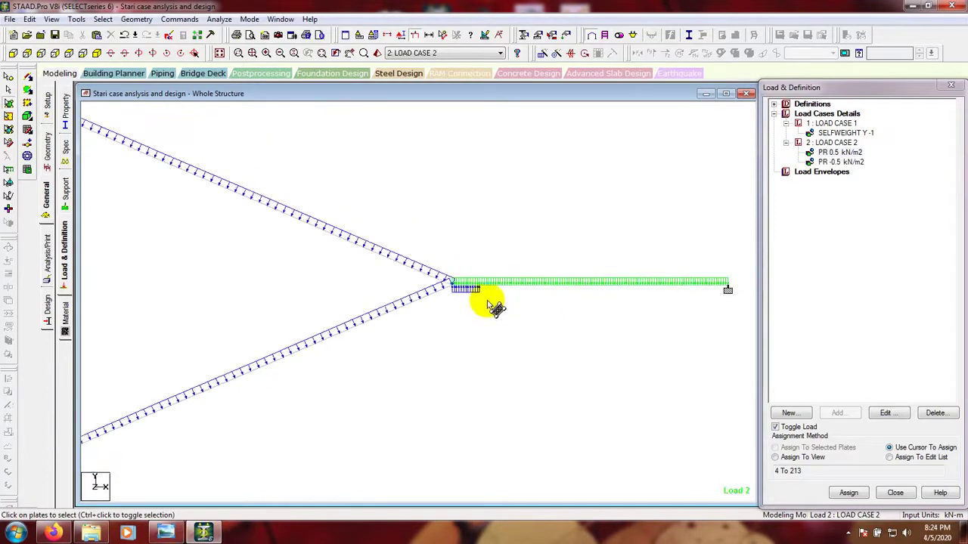
{"action": "scroll", "coordinate": [463, 307], "scroll_direction": "up", "scroll_amount": 1}
{"action": "scroll", "coordinate": [466, 301], "scroll_direction": "down", "scroll_amount": 1}
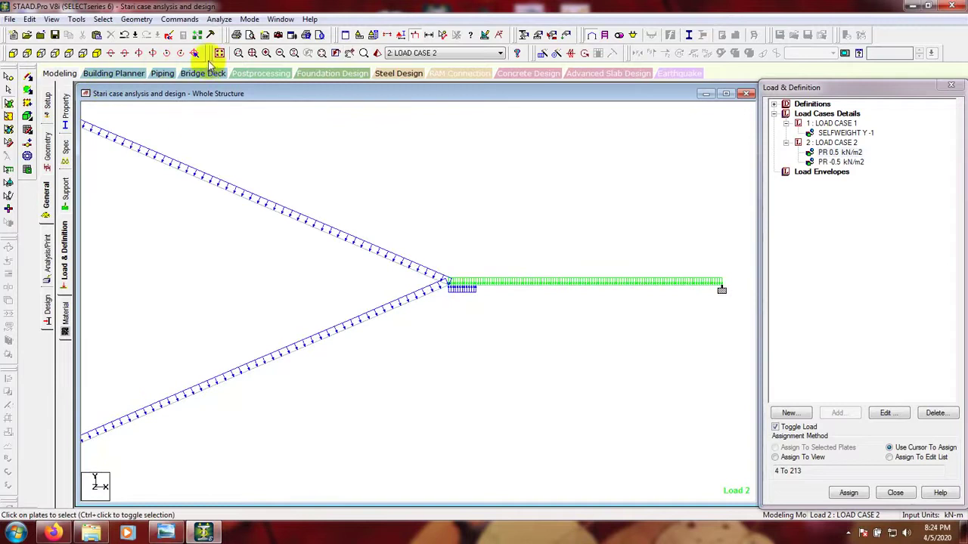
Step: Examine in isometric view the pressure loads on the row of landing plates adjoining the flights
{"action": "left_click", "coordinate": [97, 53]}
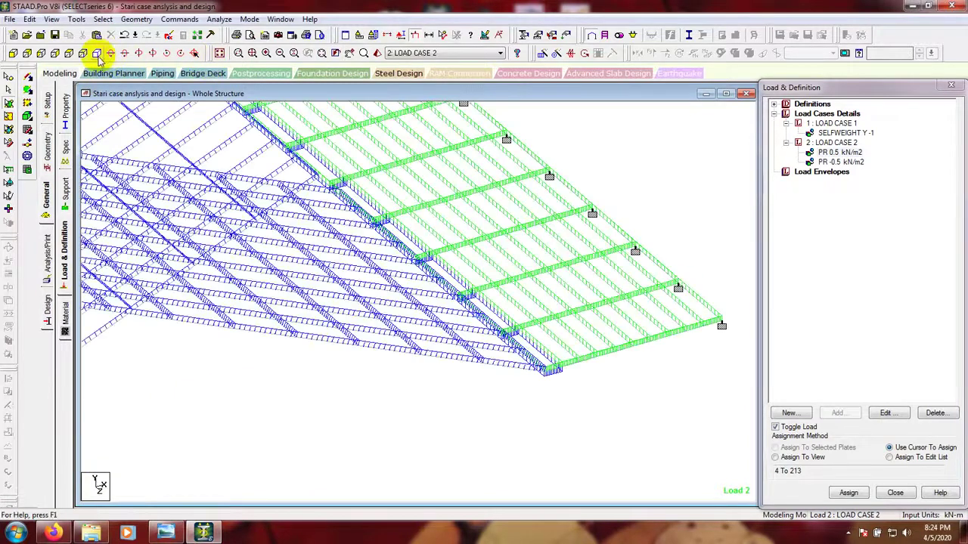
{"action": "scroll", "coordinate": [607, 384], "scroll_direction": "down", "scroll_amount": 1}
{"action": "scroll", "coordinate": [577, 405], "scroll_direction": "down", "scroll_amount": 2}
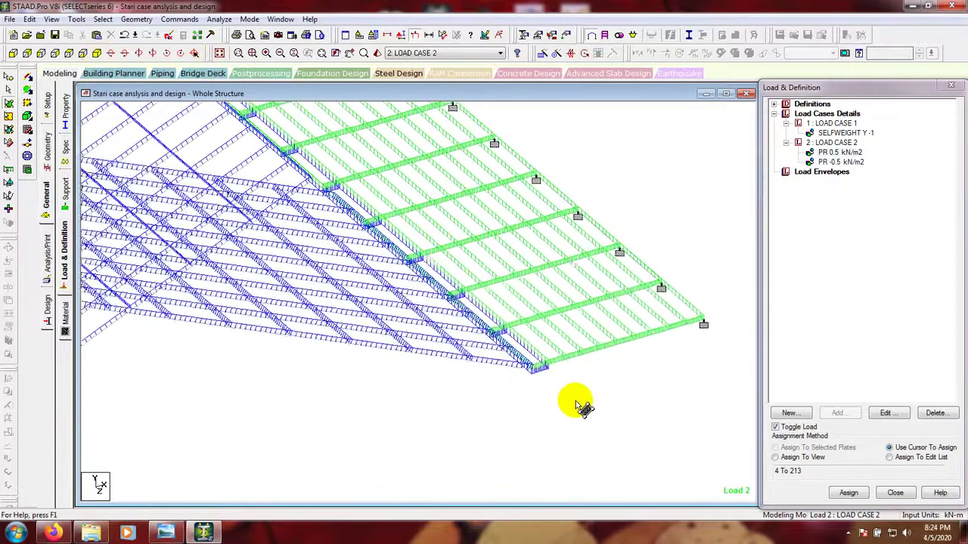
{"action": "scroll", "coordinate": [583, 408], "scroll_direction": "down", "scroll_amount": 1}
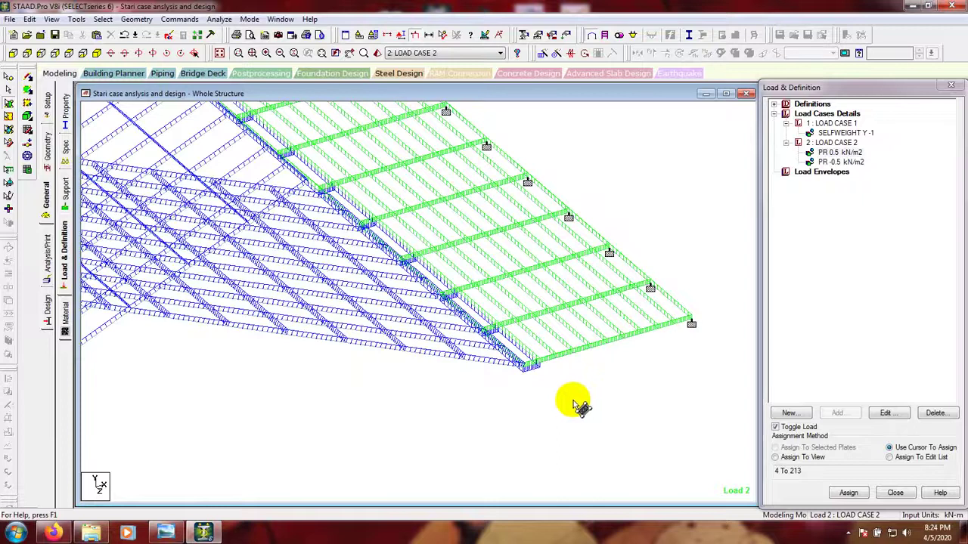
{"action": "middle_click_drag", "start_coordinate": [573, 401], "coordinate": [586, 437]}
{"action": "scroll", "coordinate": [586, 436], "scroll_direction": "down", "scroll_amount": 1}
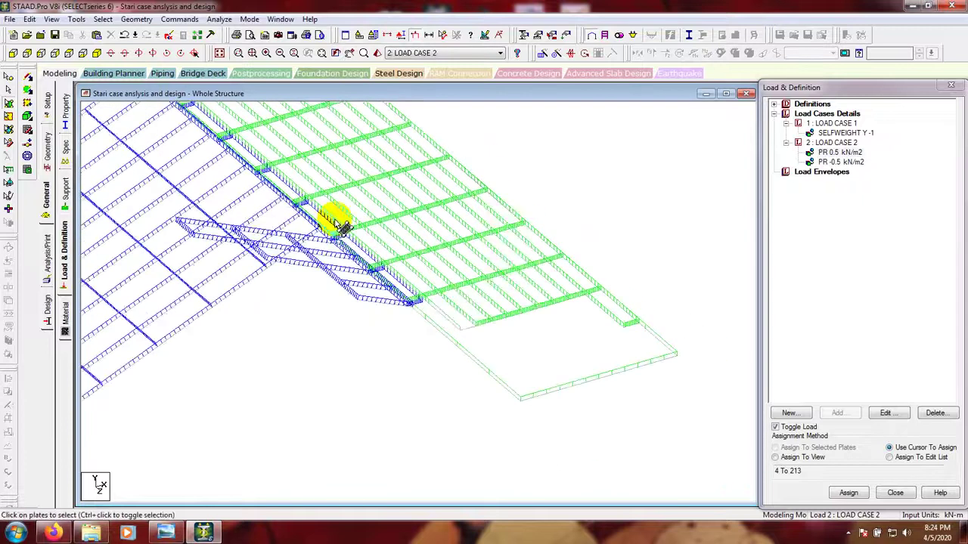
{"action": "scroll", "coordinate": [332, 215], "scroll_direction": "down", "scroll_amount": 2}
{"action": "middle_click_drag", "start_coordinate": [358, 182], "coordinate": [419, 228]}
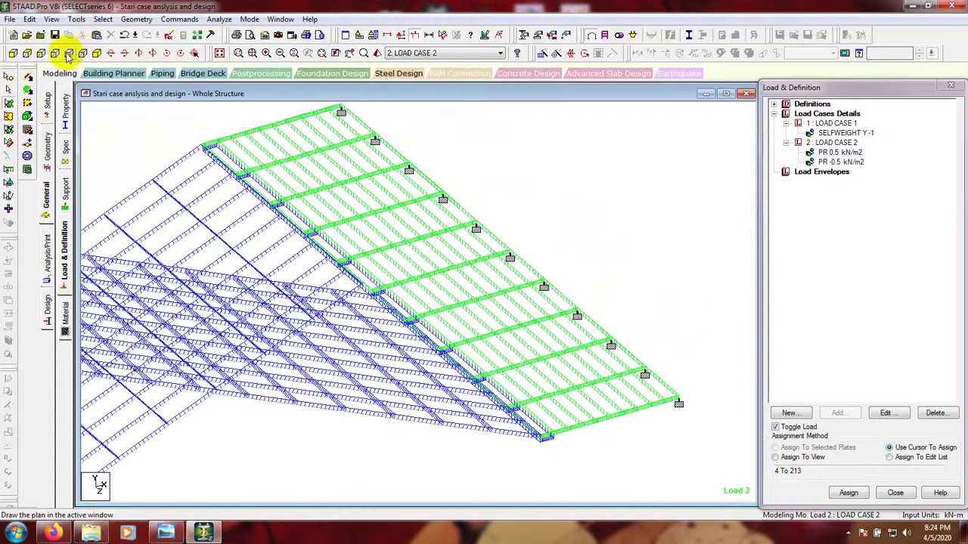
Step: Select the row of landing plates adjoining the flights in plan view and toggle off their 0.5 kN/m2 pressure load assignment
{"action": "left_click", "coordinate": [69, 53]}
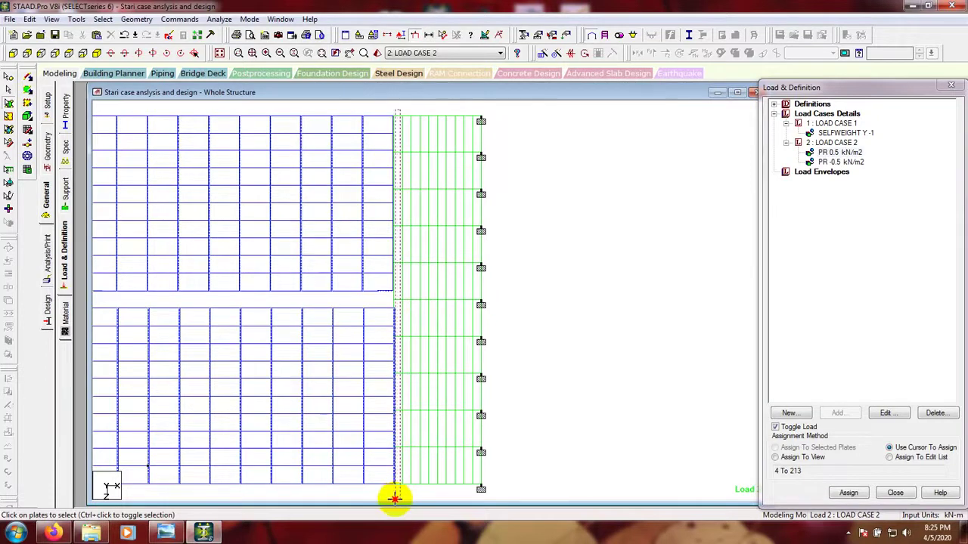
{"action": "left_click_drag", "start_coordinate": [393, 498], "coordinate": [395, 502]}
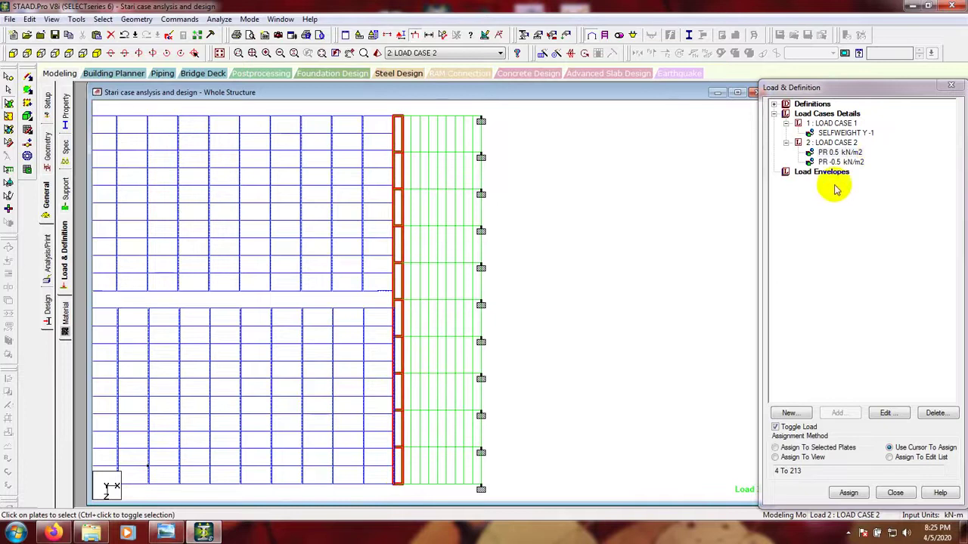
{"action": "left_click", "coordinate": [838, 152]}
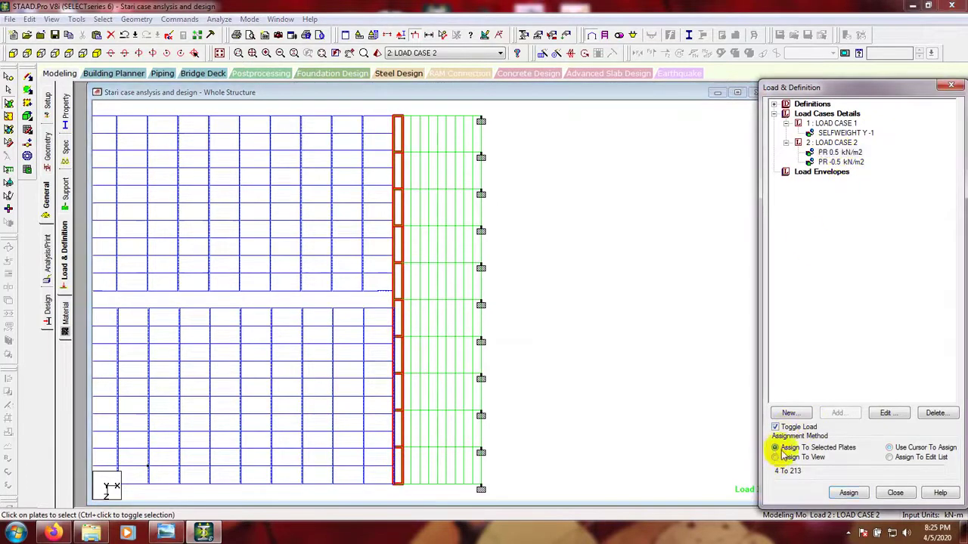
{"action": "left_click", "coordinate": [849, 493]}
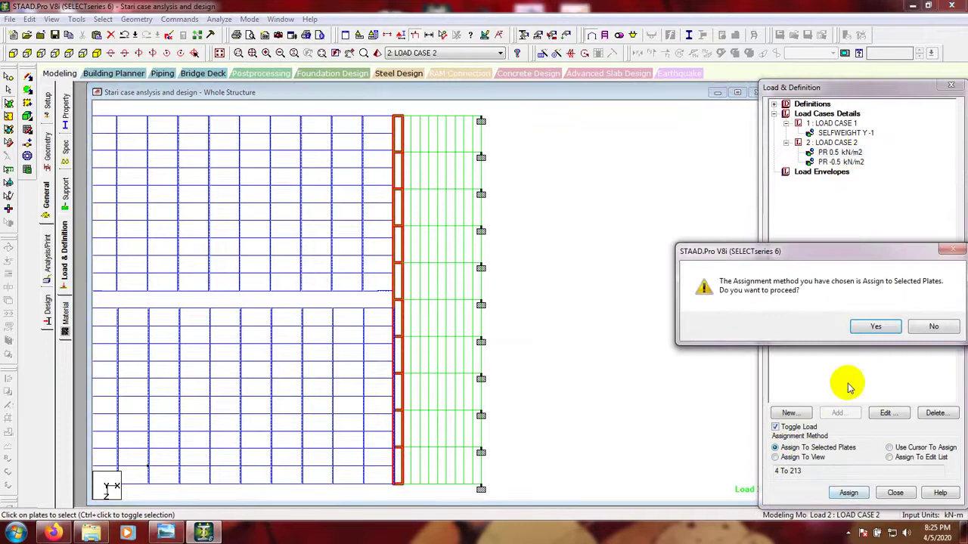
{"action": "left_click", "coordinate": [871, 326]}
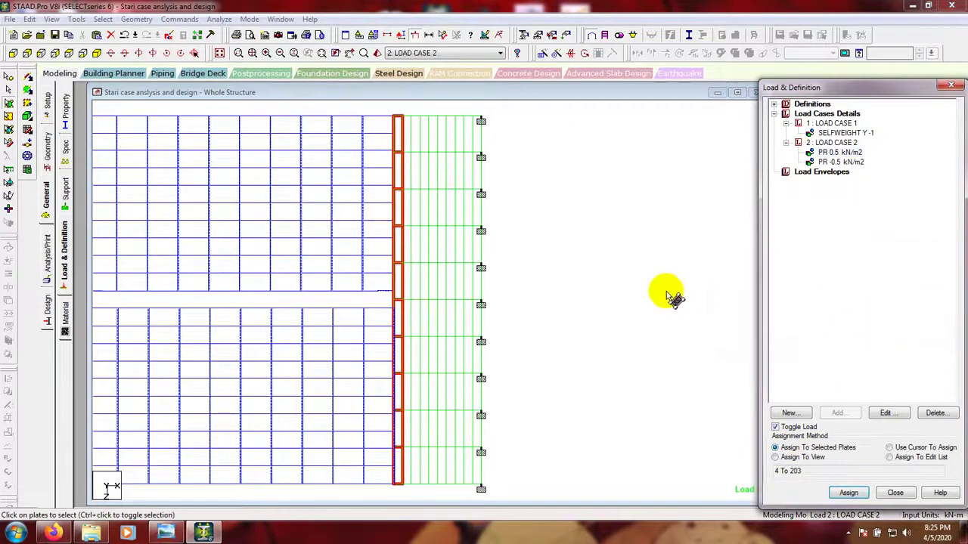
{"action": "left_click", "coordinate": [642, 286]}
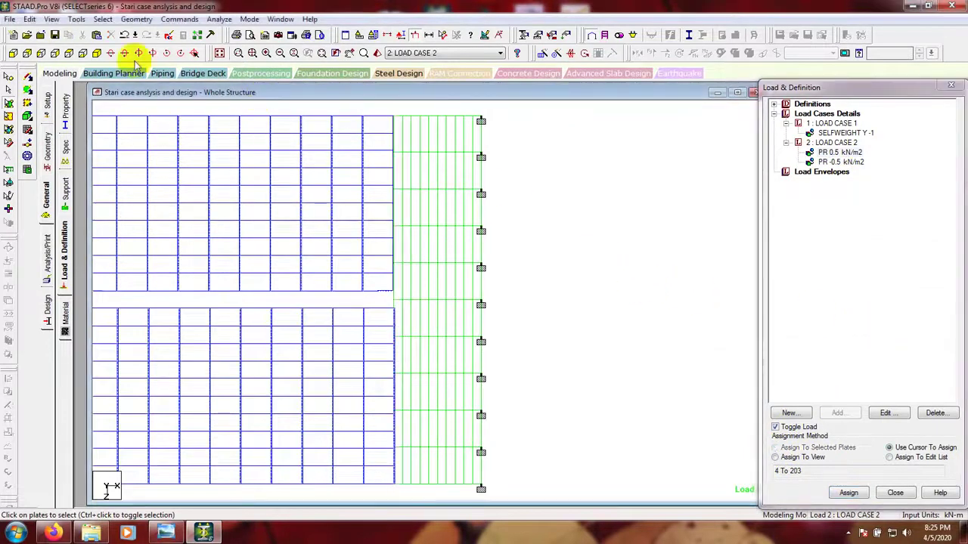
Step: Check the directions of the 0.5 and -0.5 kN/m2 pressure loads on the whole staircase in front elevation, enlarging the load display
{"action": "left_click", "coordinate": [14, 53]}
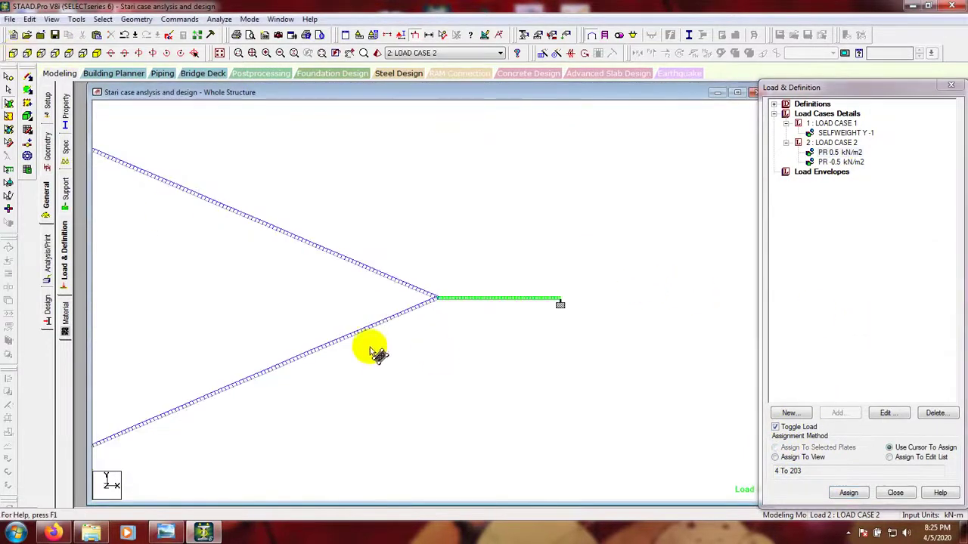
{"action": "middle_click_drag", "start_coordinate": [309, 341], "coordinate": [476, 321]}
{"action": "scroll", "coordinate": [359, 283], "scroll_direction": "down", "scroll_amount": 1}
{"action": "scroll", "coordinate": [361, 286], "scroll_direction": "down", "scroll_amount": 1}
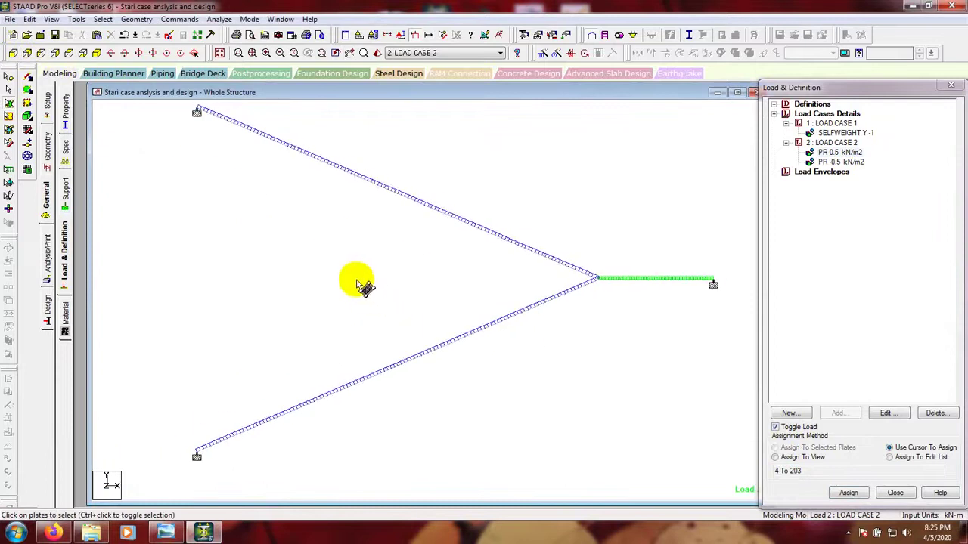
{"action": "mouse_move", "coordinate": [363, 285]}
{"action": "middle_mouse_down"}
{"action": "mouse_move", "coordinate": [353, 310]}
{"action": "mouse_move", "coordinate": [338, 312]}
{"action": "middle_mouse_up"}
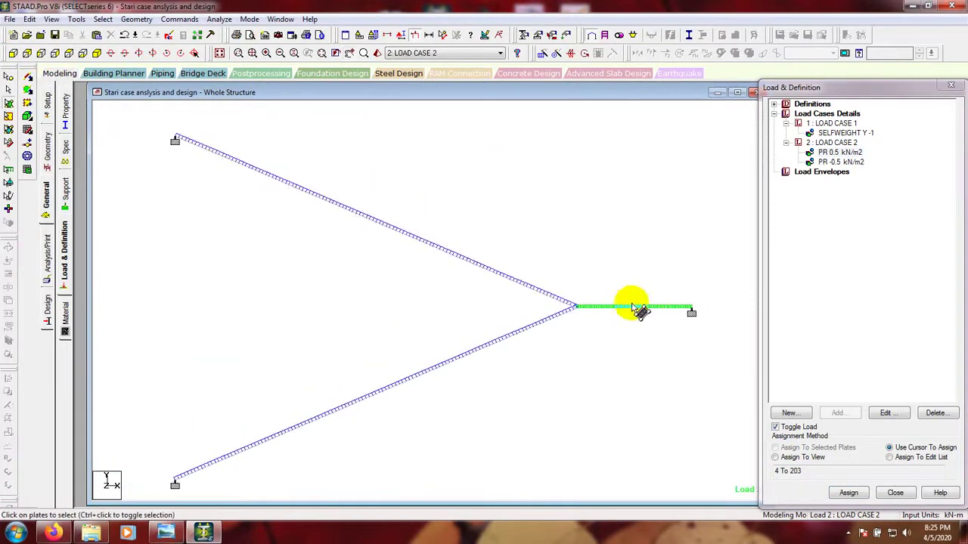
{"action": "left_click", "coordinate": [416, 35]}
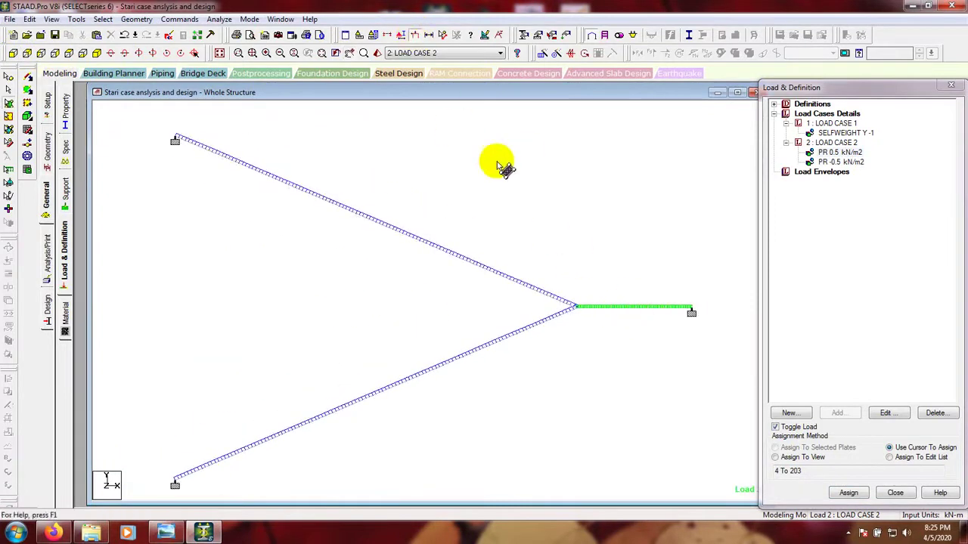
{"action": "scroll", "coordinate": [505, 227], "scroll_direction": "up", "scroll_amount": 4, "text": "ctrl"}
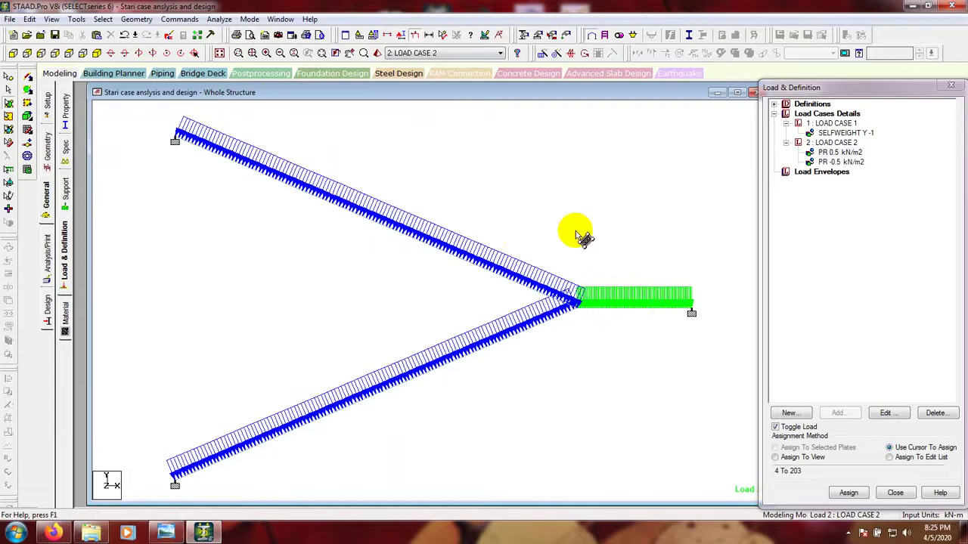
{"action": "left_click", "coordinate": [847, 162]}
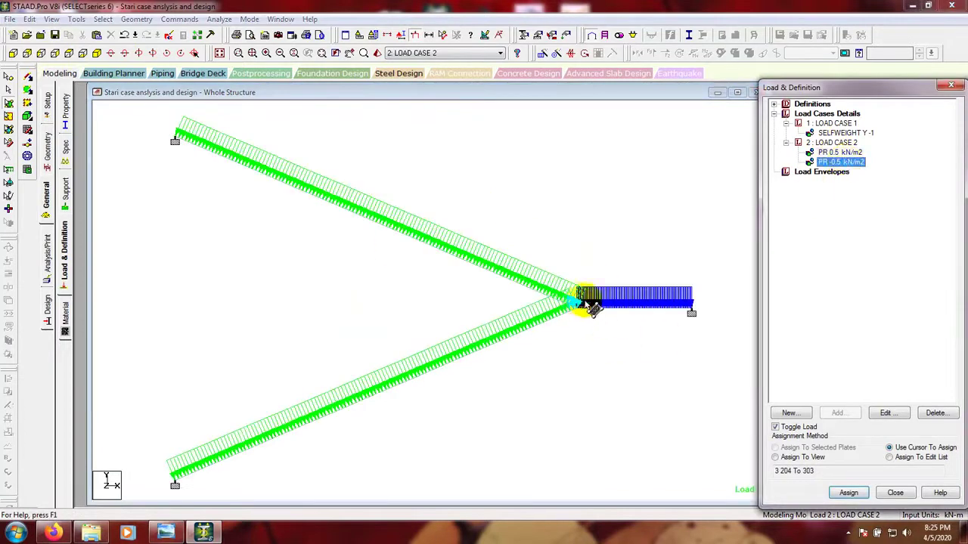
{"action": "left_click", "coordinate": [839, 152]}
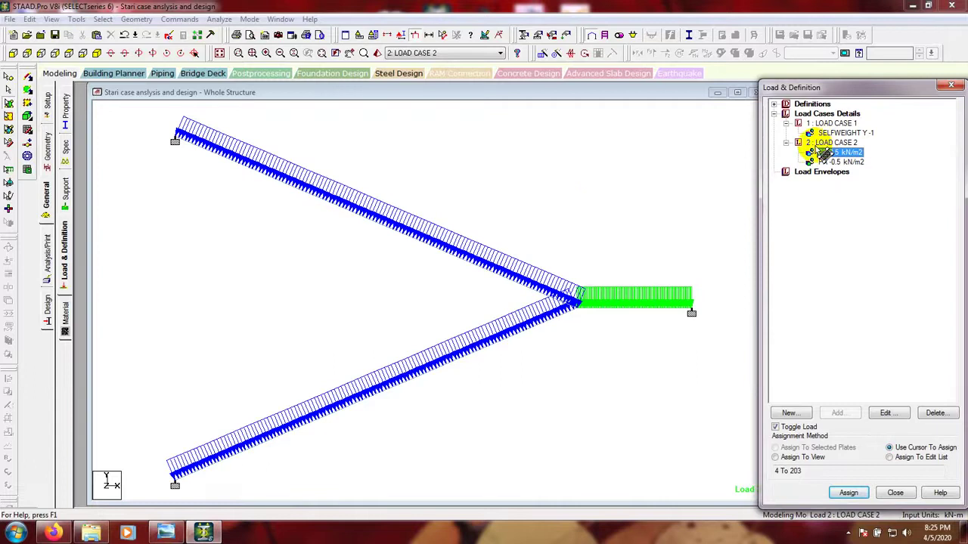
{"action": "left_click", "coordinate": [478, 227]}
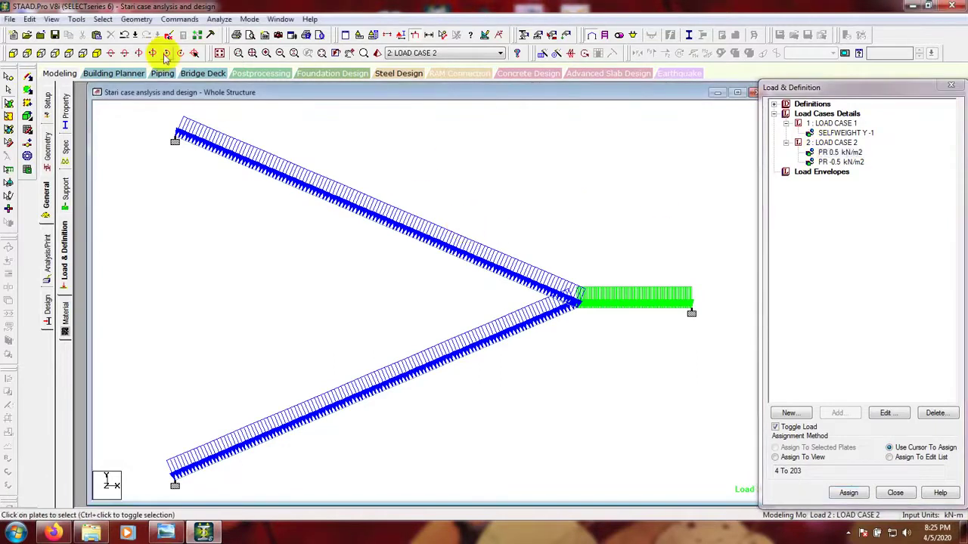
Step: Add a Perform Analysis command with the No Print option
{"action": "left_click", "coordinate": [179, 19]}
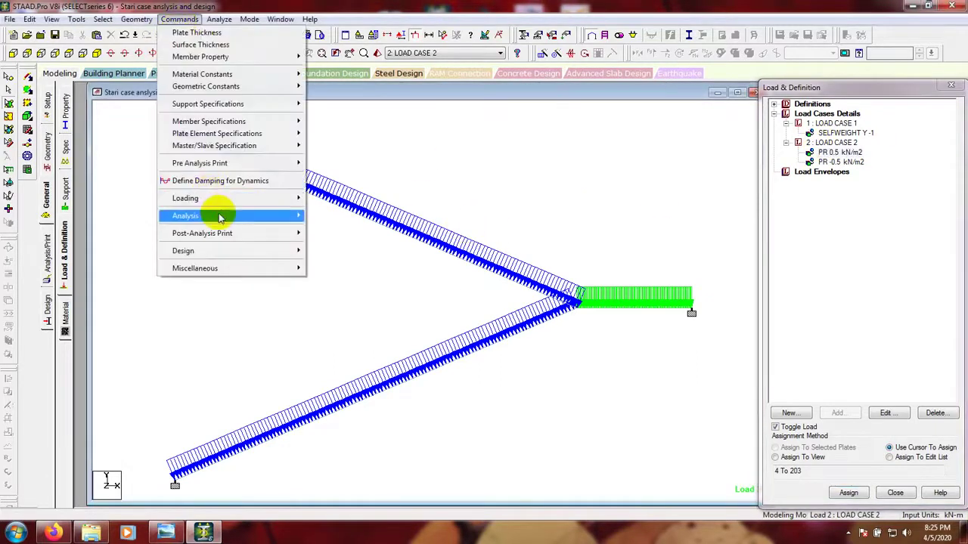
{"action": "mouse_move", "coordinate": [298, 216]}
{"action": "left_click", "coordinate": [336, 216]}
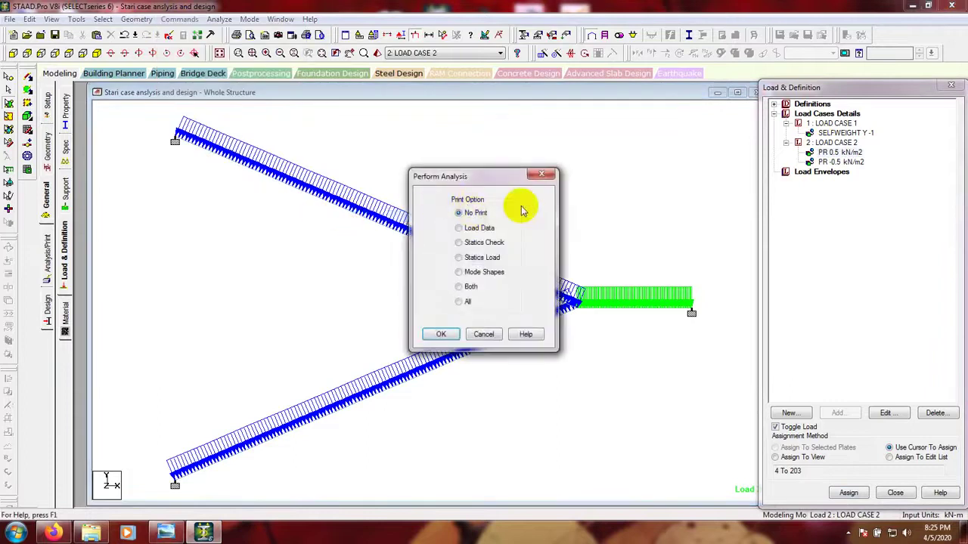
{"action": "left_click", "coordinate": [440, 334]}
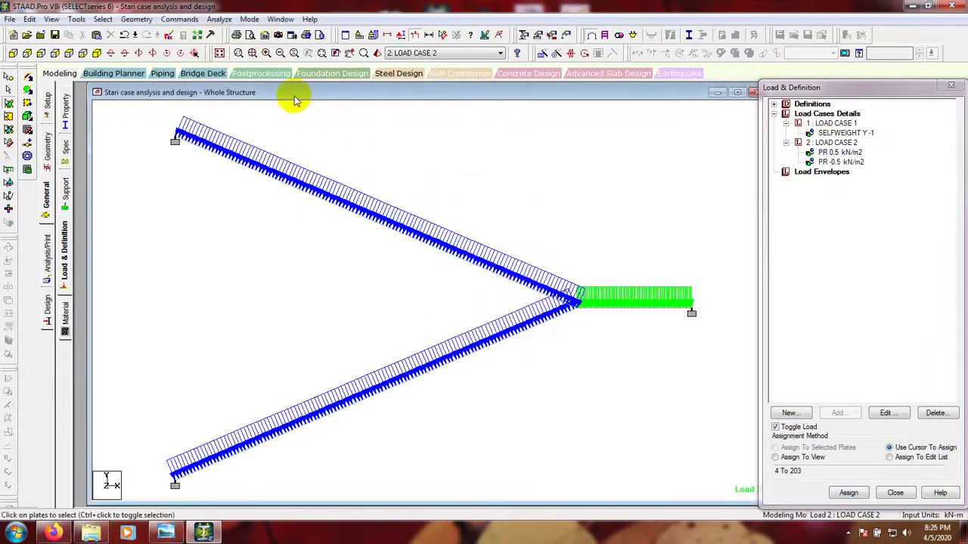
Step: Run the analysis and enter post-processing mode with load cases 1 and 2 both selected for the results
{"action": "left_click", "coordinate": [219, 20]}
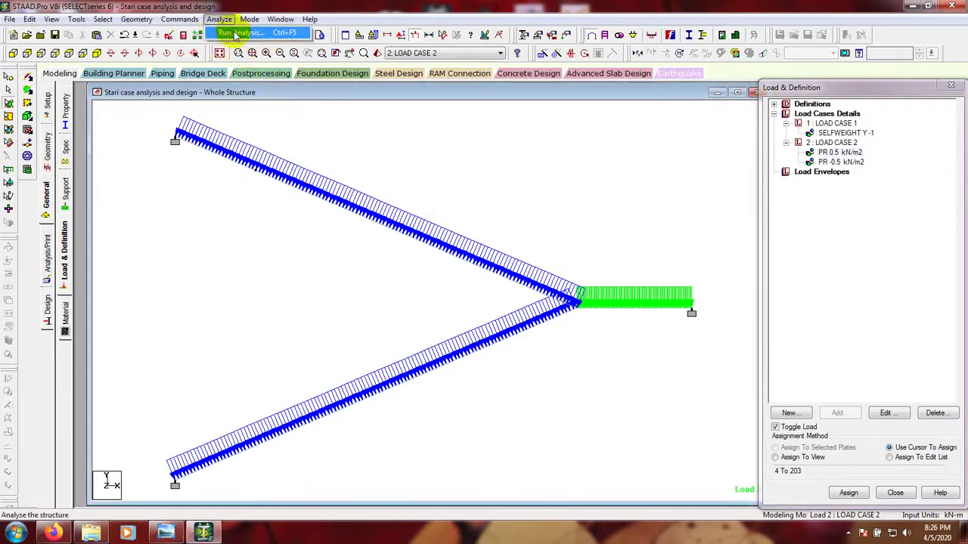
{"action": "left_click", "coordinate": [236, 33]}
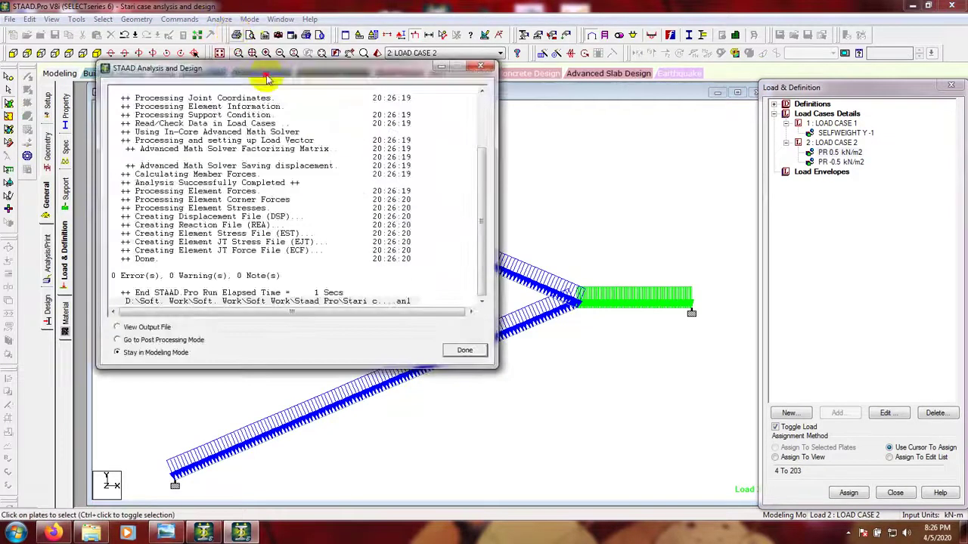
{"action": "left_click_drag", "start_coordinate": [266, 77], "coordinate": [452, 54]}
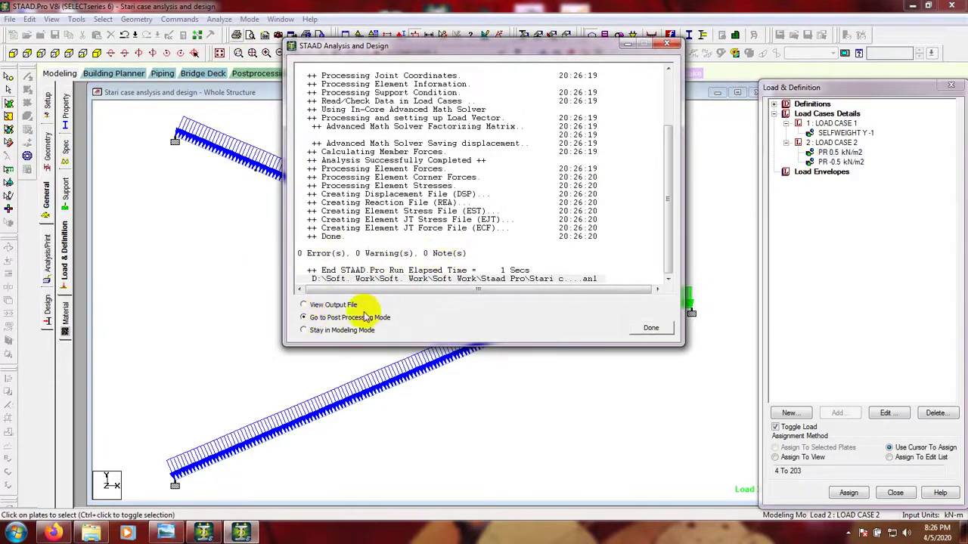
{"action": "left_click", "coordinate": [651, 327]}
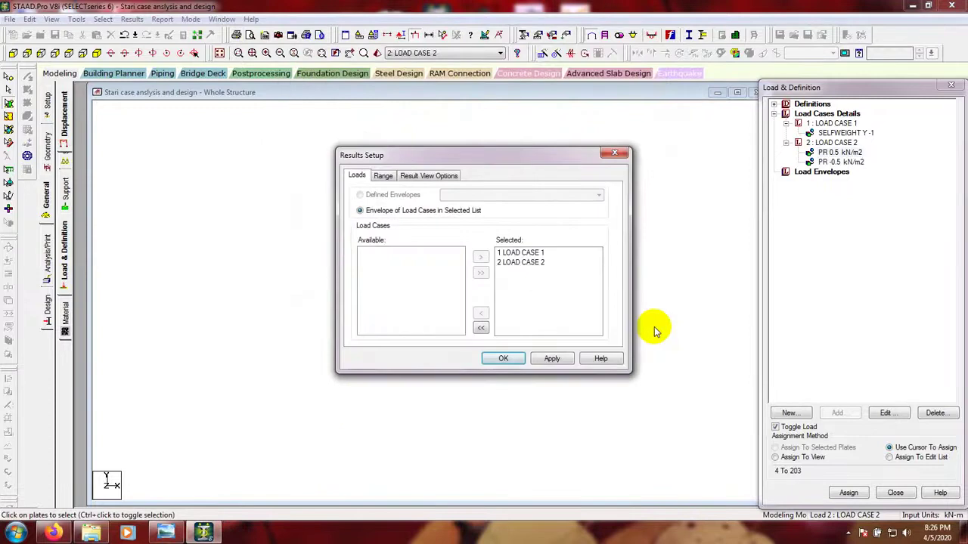
{"action": "left_click", "coordinate": [499, 358]}
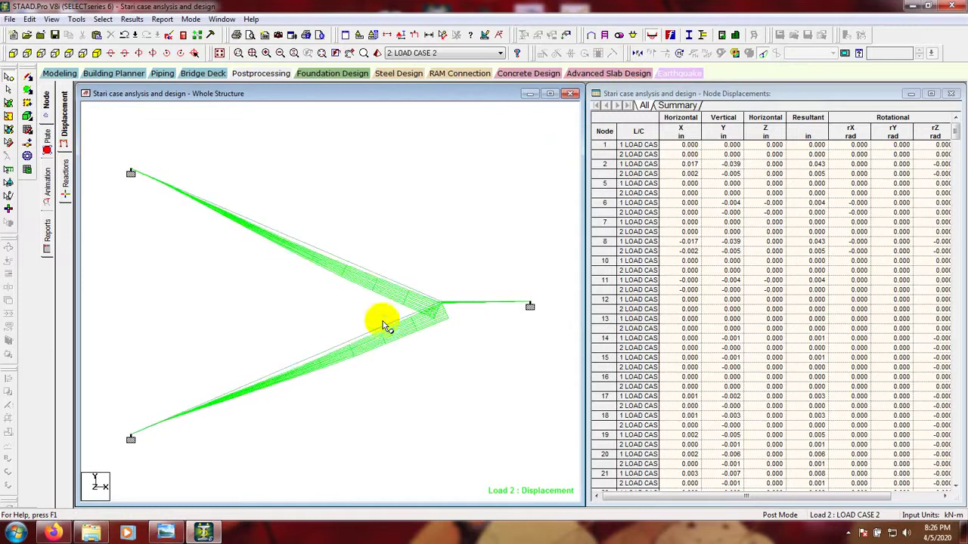
Step: Compare the staircase's displaced shape under load case 1 and load case 2
{"action": "left_click", "coordinate": [499, 53]}
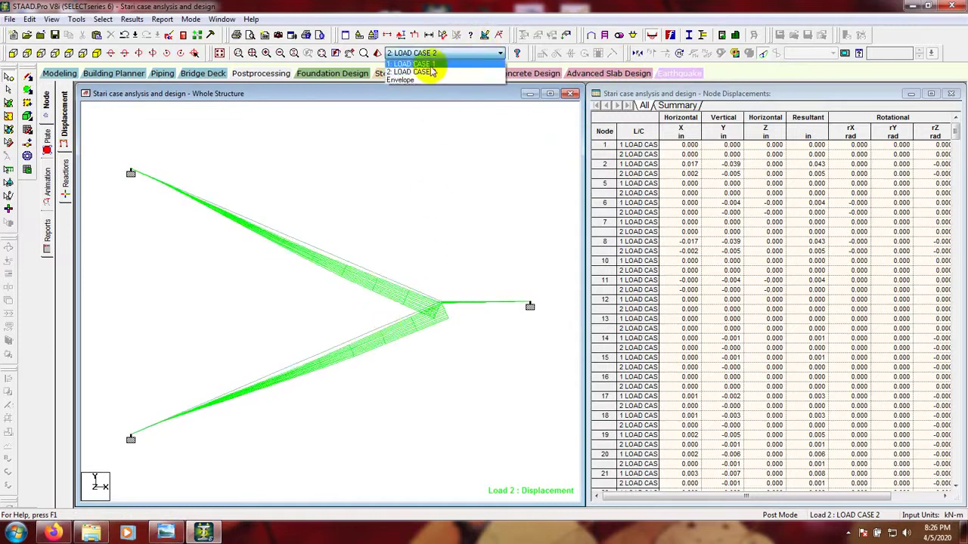
{"action": "left_click", "coordinate": [430, 65]}
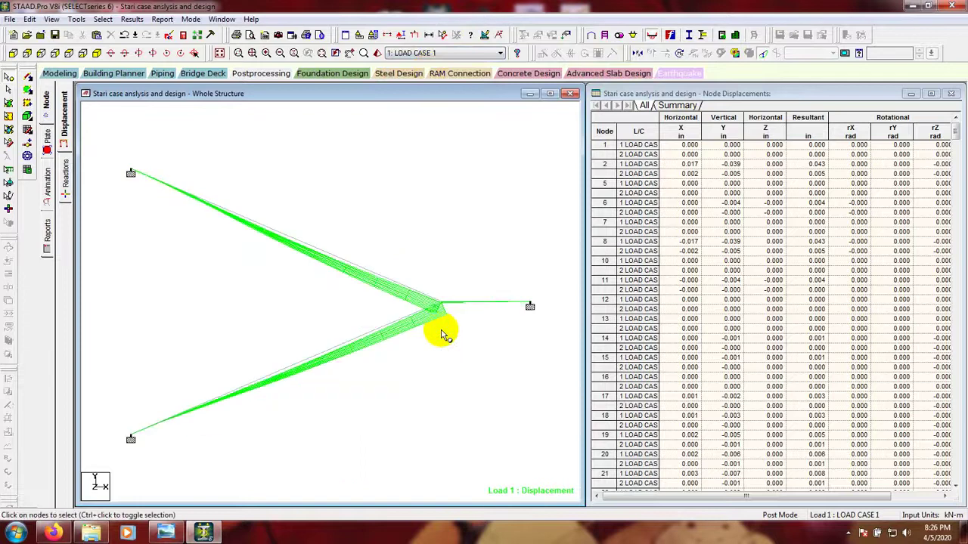
{"action": "left_click", "coordinate": [435, 54]}
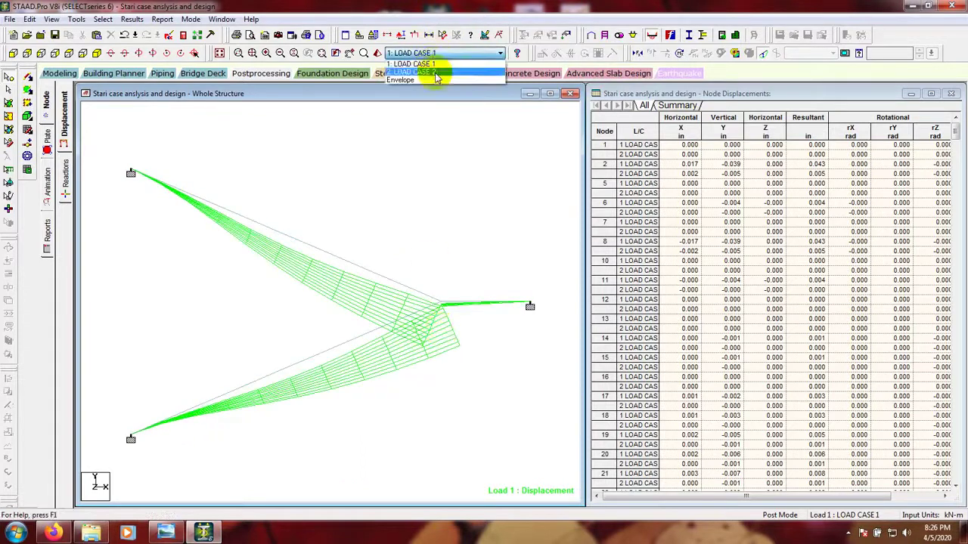
{"action": "left_click", "coordinate": [435, 70]}
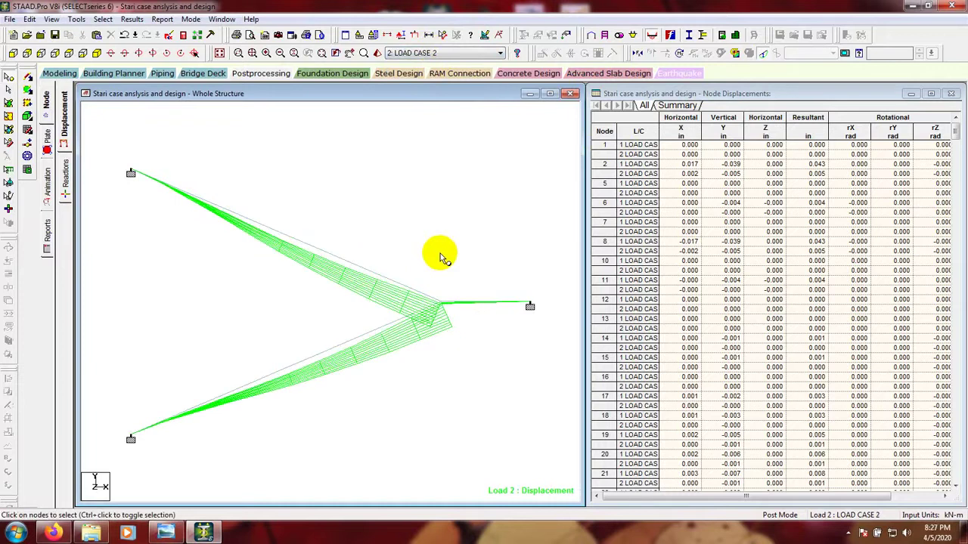
{"action": "scroll", "coordinate": [414, 251], "scroll_direction": "up", "scroll_amount": 1}
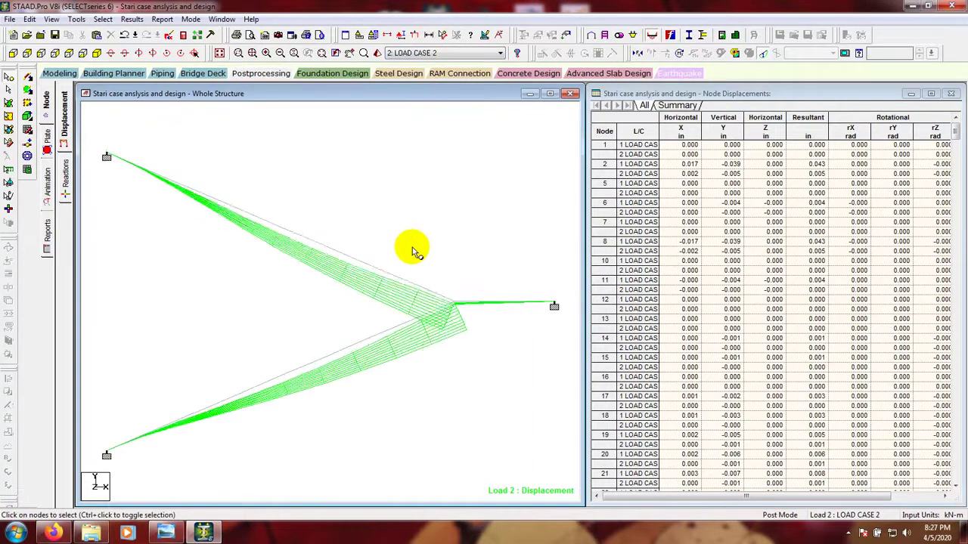
Step: Display the support reactions of the staircase in isometric view
{"action": "left_click", "coordinate": [66, 178]}
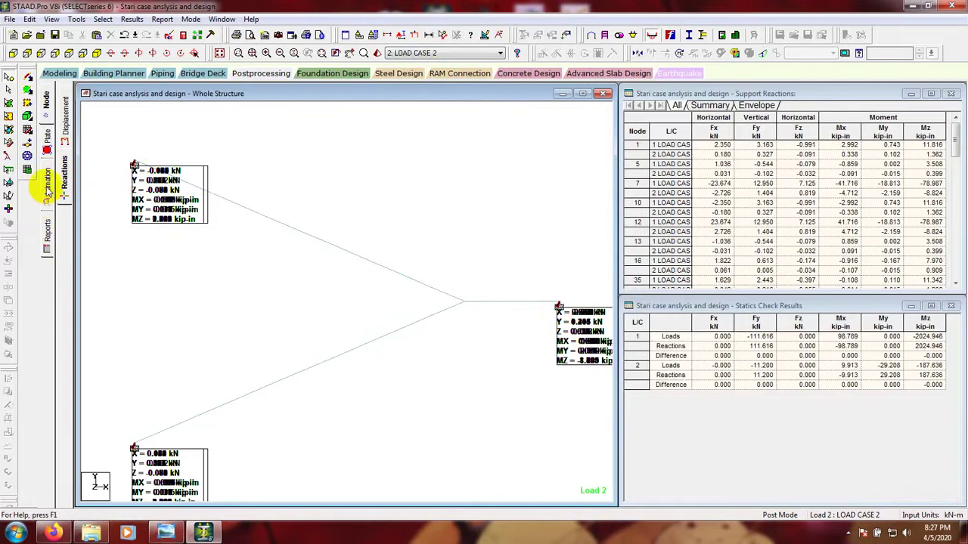
{"action": "left_click", "coordinate": [96, 52]}
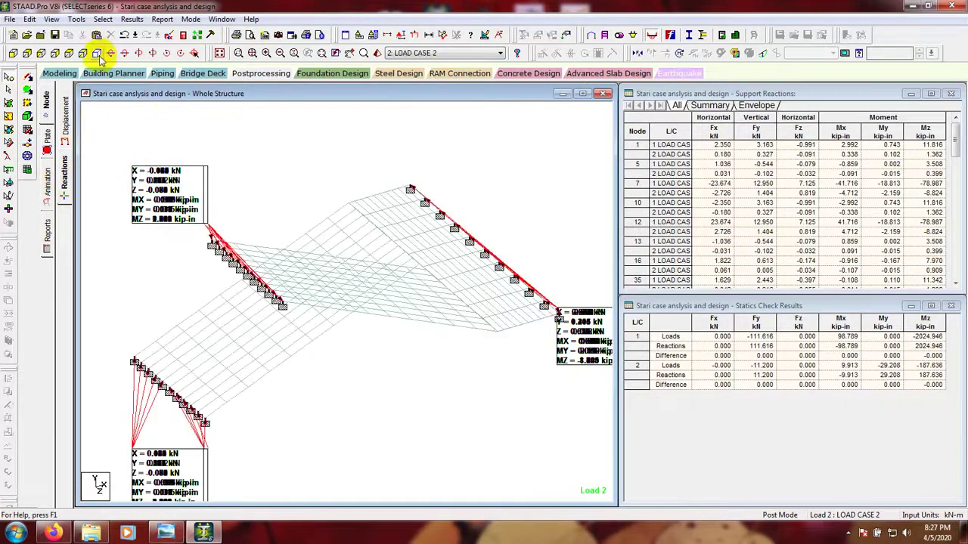
Step: Animate the staircase's deflection with 1 extra frame and a target of 10 FPS, and show it for load case 1
{"action": "left_click", "coordinate": [48, 180]}
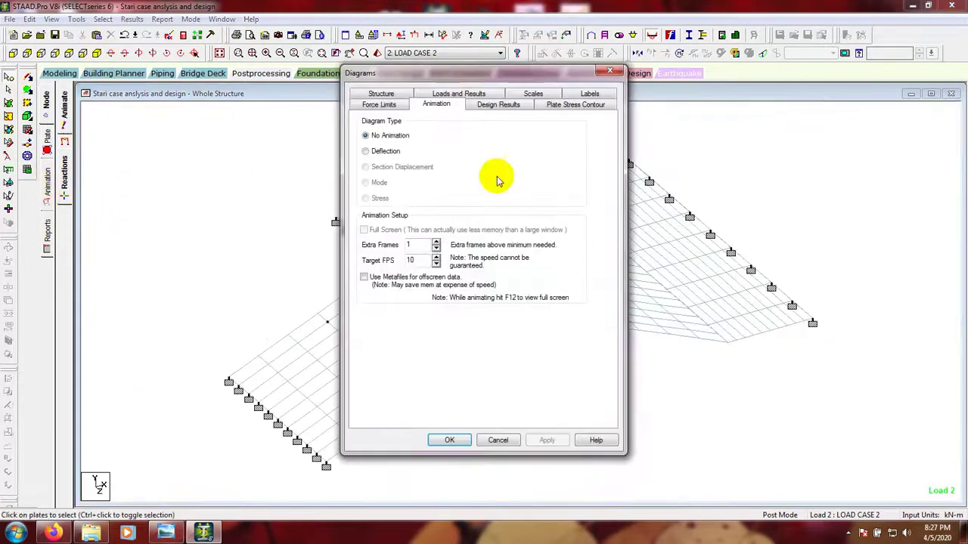
{"action": "left_click", "coordinate": [365, 151]}
{"action": "left_click", "coordinate": [547, 440]}
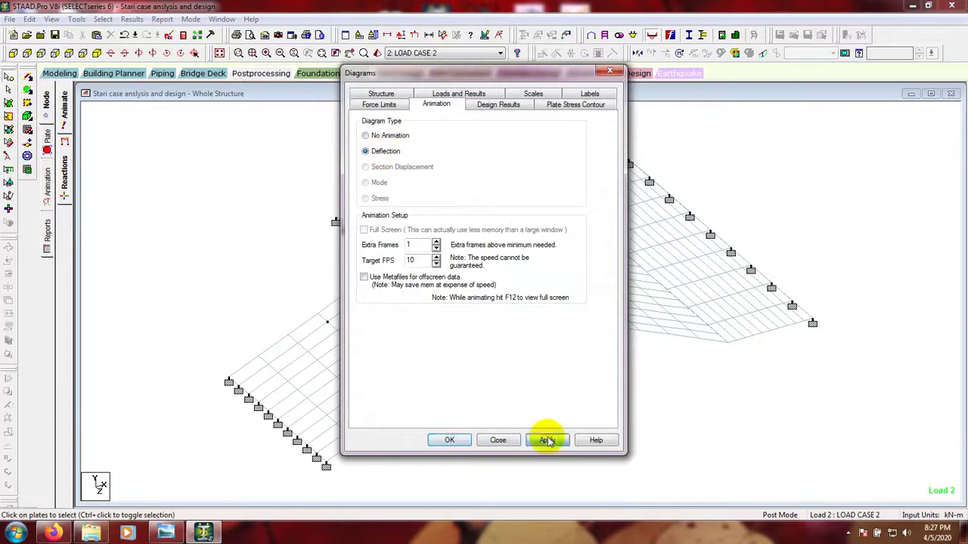
{"action": "left_click_drag", "start_coordinate": [535, 73], "coordinate": [216, 89]}
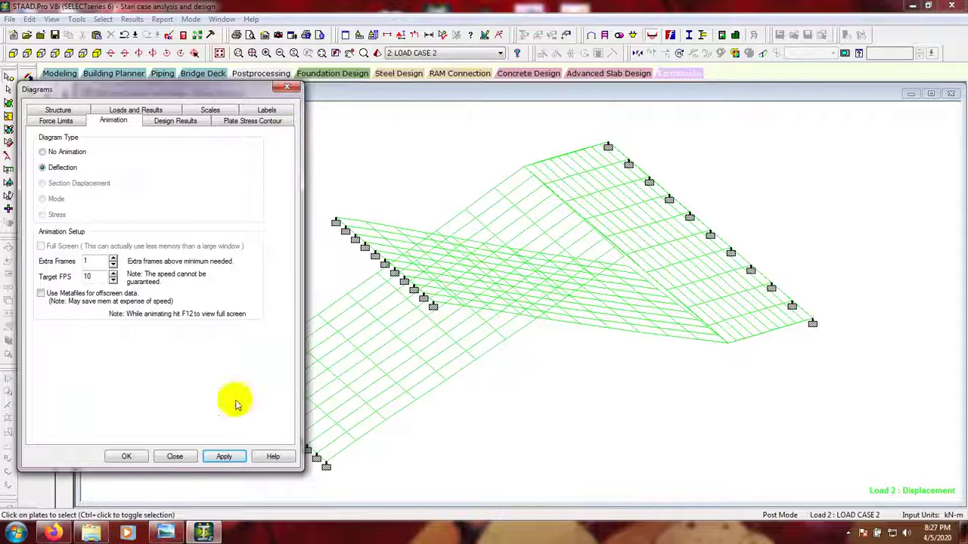
{"action": "left_click", "coordinate": [175, 456]}
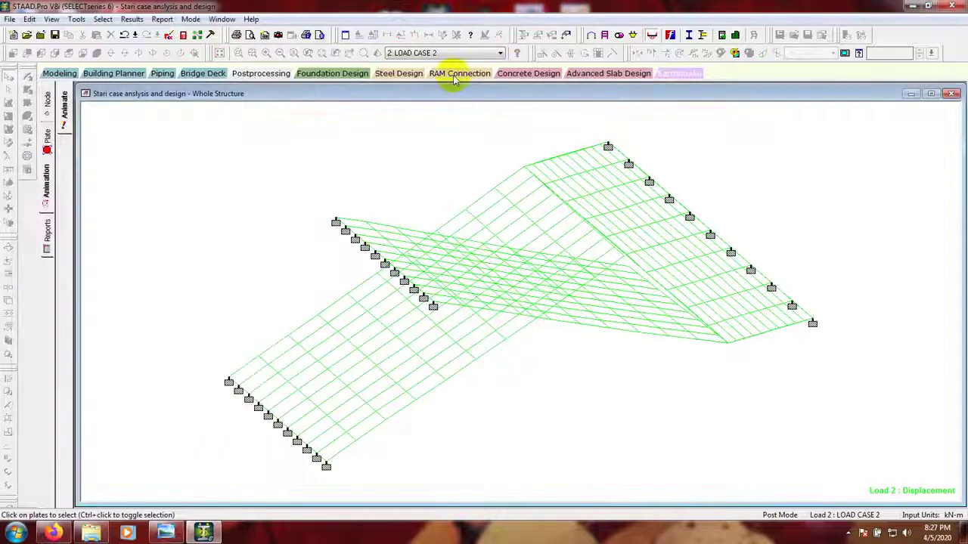
{"action": "left_click", "coordinate": [454, 53]}
{"action": "left_click", "coordinate": [452, 65]}
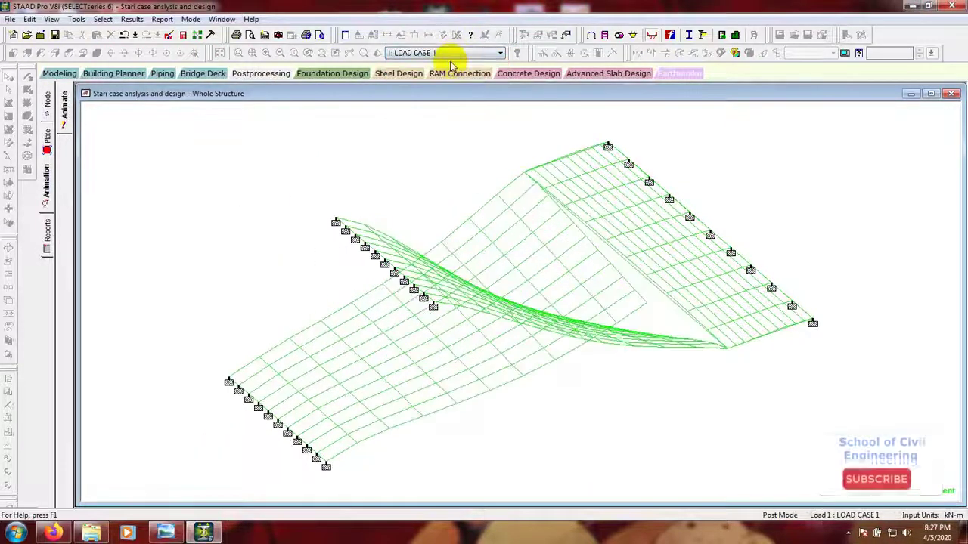